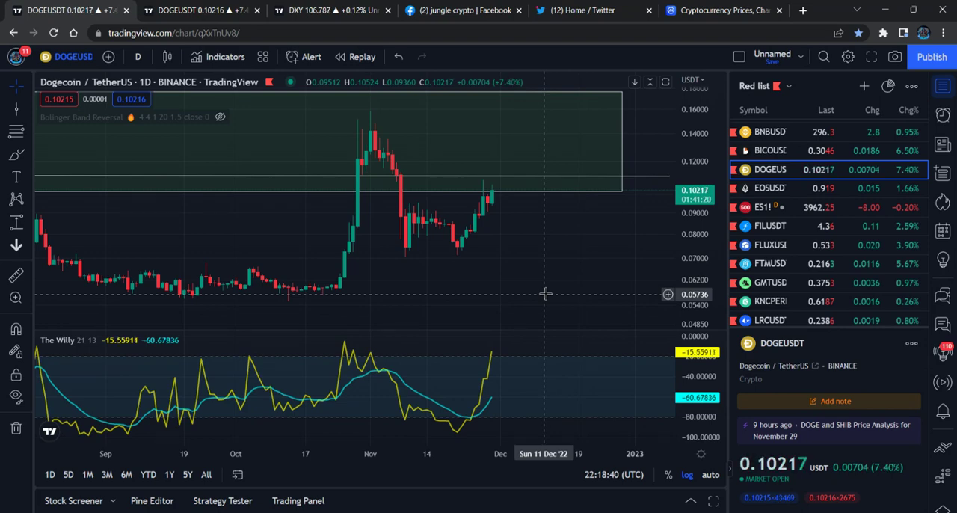
# Step: Review the jungle crypto Facebook page's Dogecoin whale post, then return to the TradingView chart
pyautogui.click(478, 9)
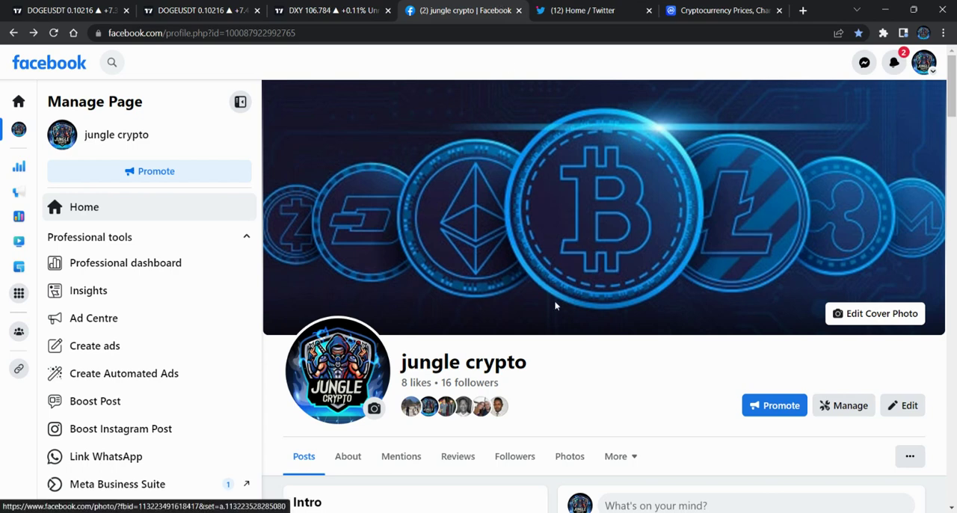
pyautogui.scroll(-2, 595, 340)
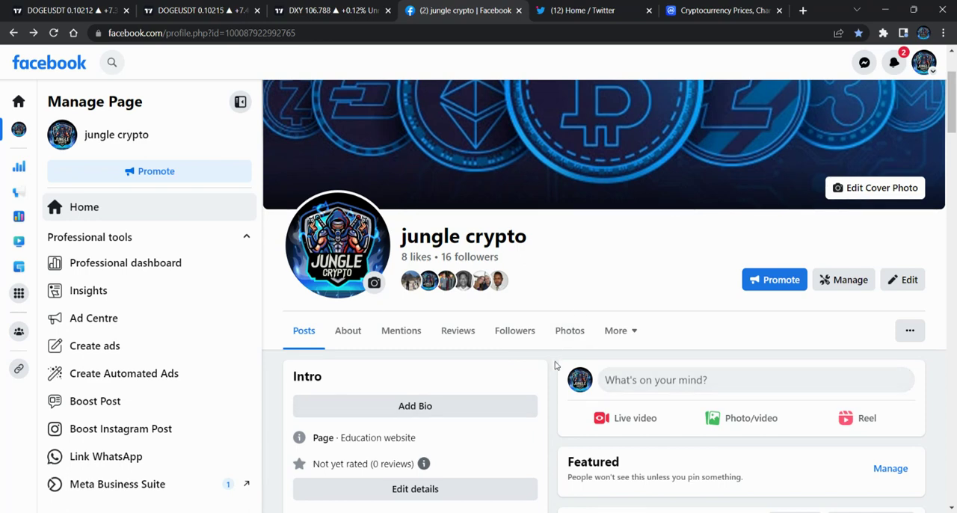
pyautogui.scroll(-4, 554, 361)
pyautogui.scroll(-4, 553, 361)
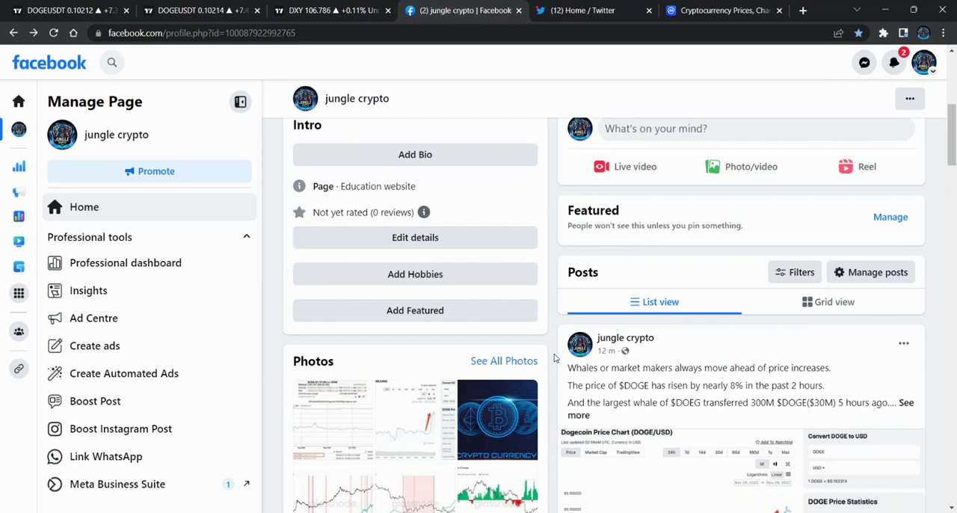
pyautogui.scroll(-2, 585, 382)
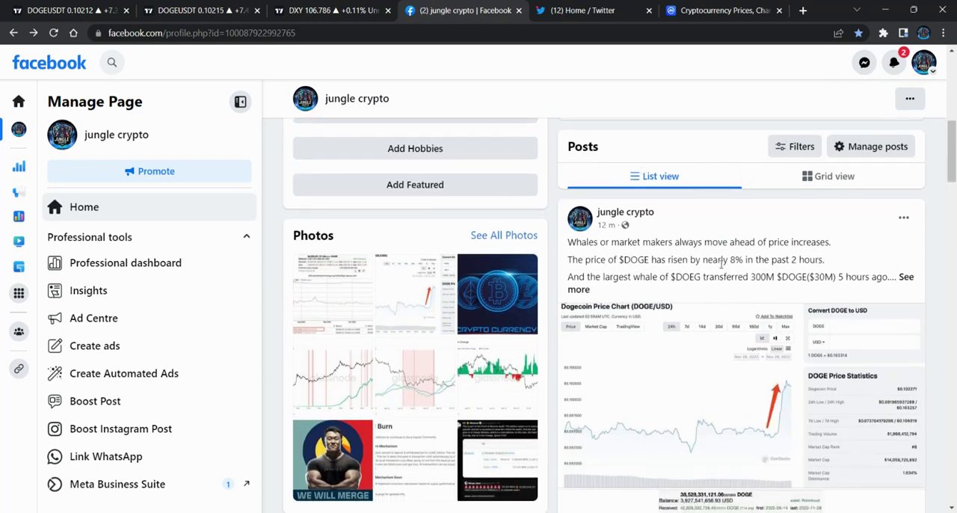
pyautogui.scroll(-3, 721, 264)
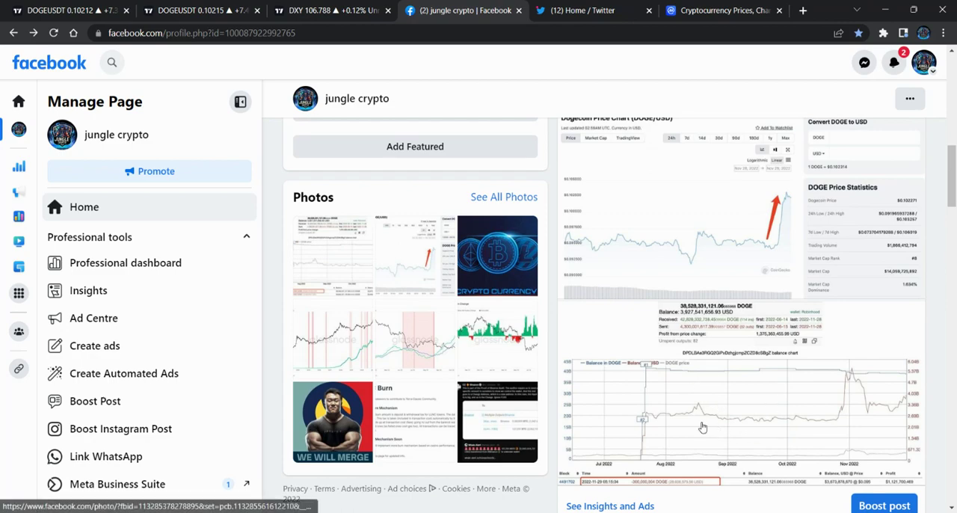
pyautogui.scroll(4, 687, 398)
pyautogui.scroll(5, 687, 399)
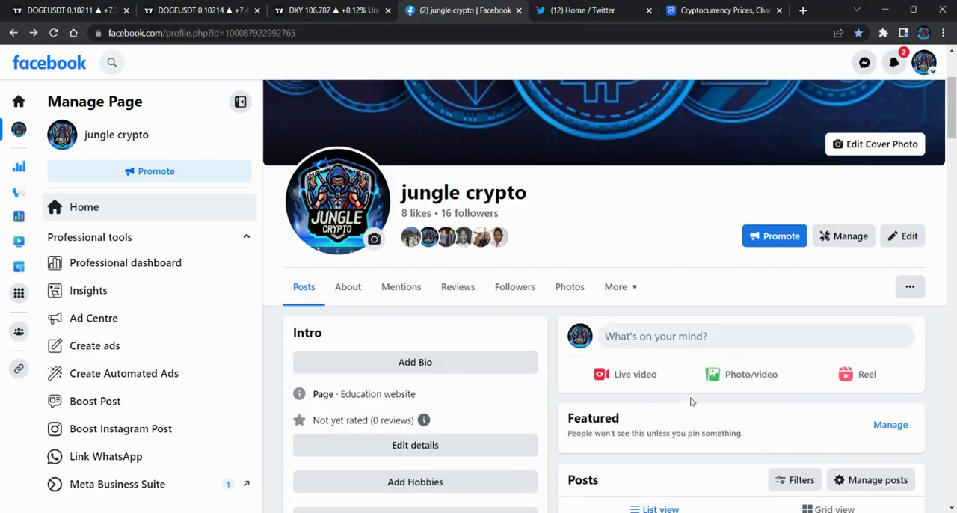
pyautogui.click(36, 6)
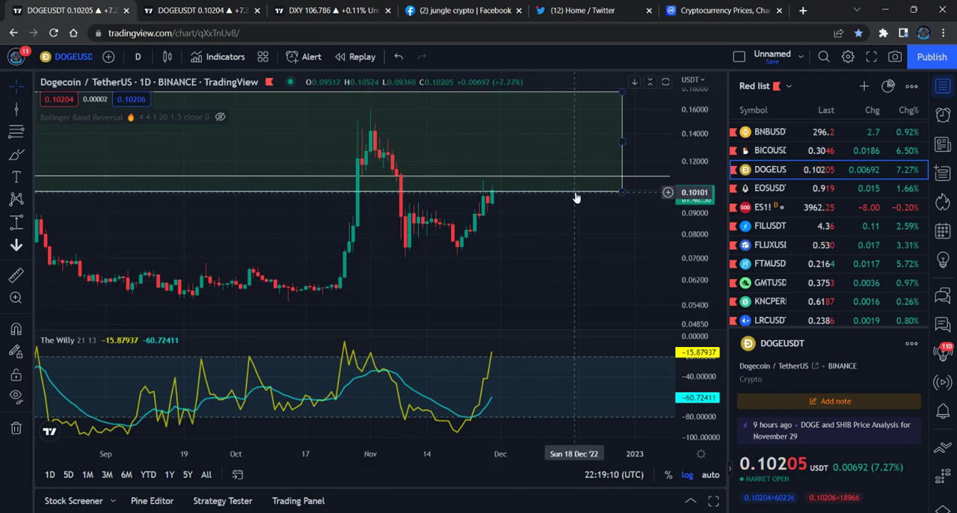
pyautogui.scroll(-2, 493, 247)
pyautogui.scroll(-2, 484, 254)
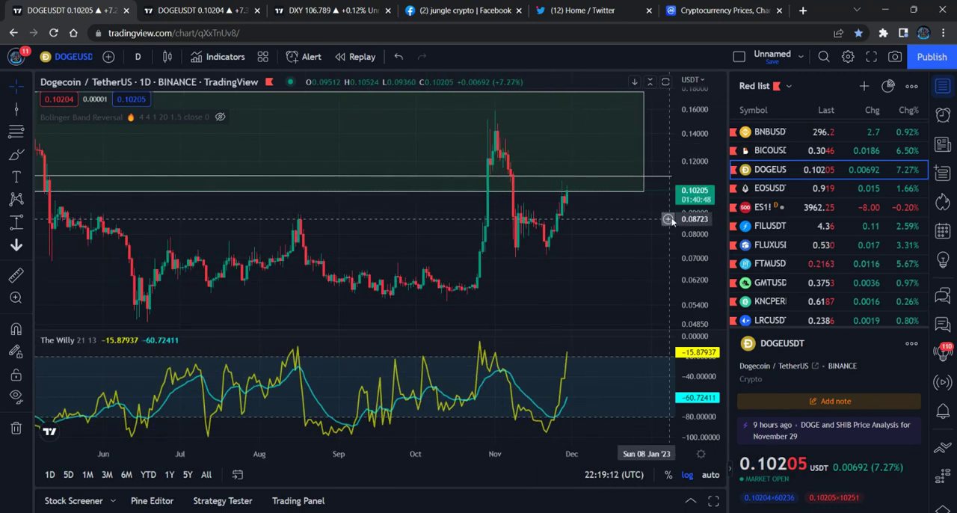
pyautogui.scroll(-3, 583, 280)
pyautogui.scroll(-2, 583, 280)
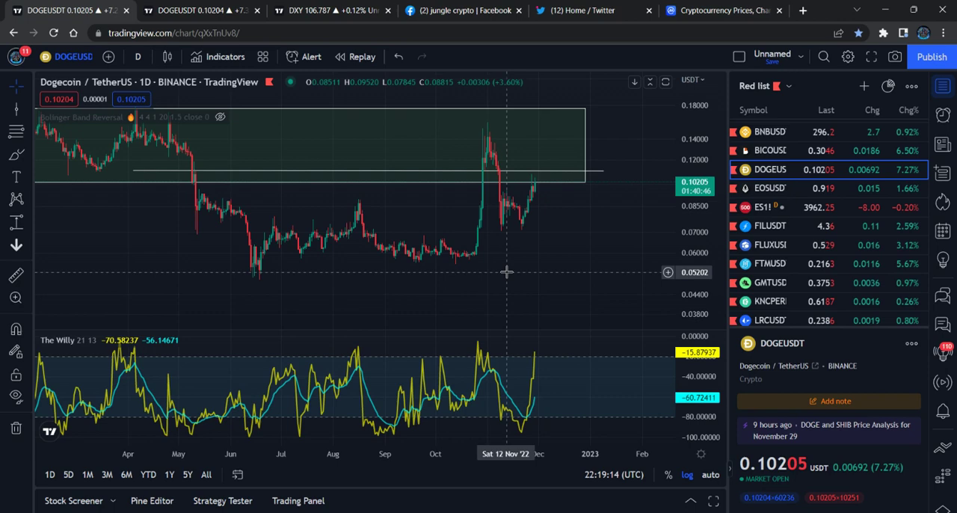
pyautogui.scroll(-1, 580, 277)
pyautogui.scroll(2, 576, 273)
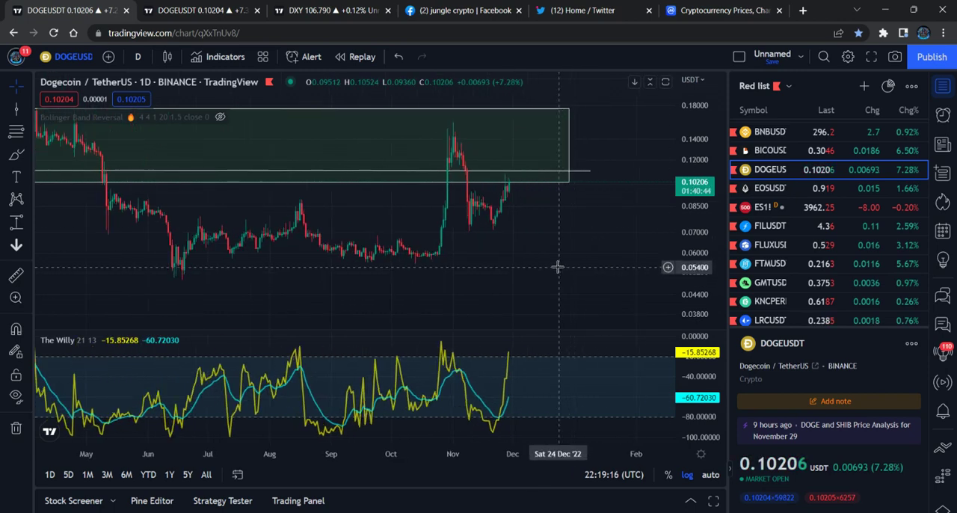
pyautogui.scroll(2, 576, 273)
pyautogui.scroll(2, 553, 255)
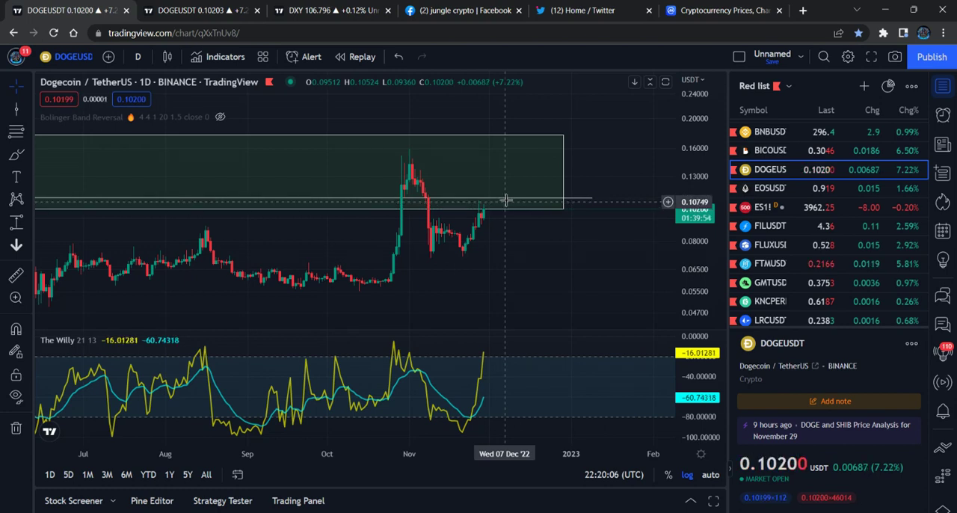
pyautogui.scroll(-3, 516, 187)
pyautogui.scroll(-3, 441, 243)
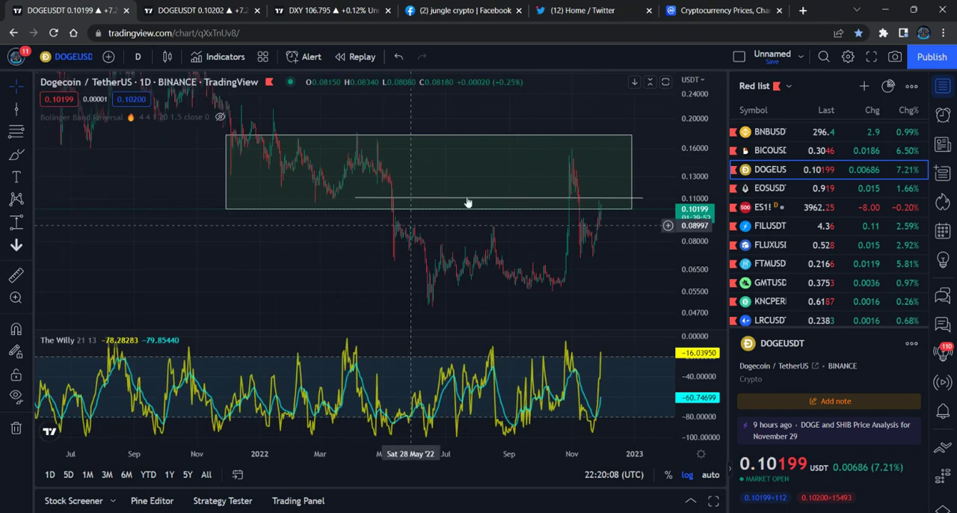
pyautogui.scroll(-2, 433, 232)
pyautogui.scroll(-3, 428, 226)
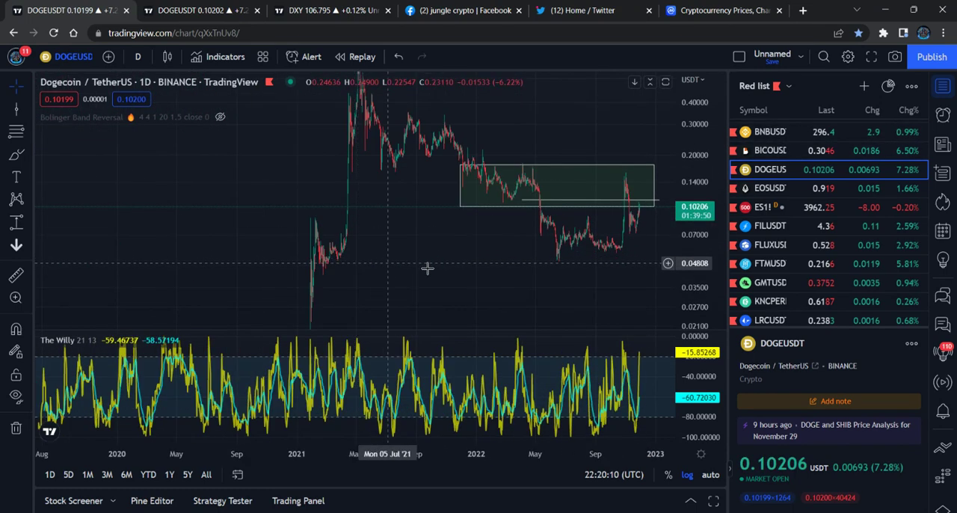
pyautogui.scroll(-2, 428, 226)
pyautogui.scroll(2, 427, 217)
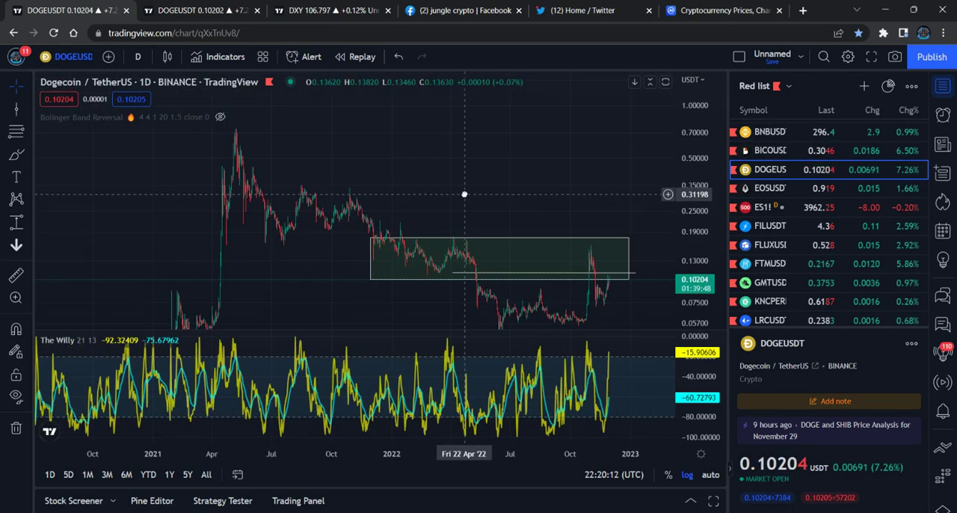
# Step: Zoom out and pan the Dogecoin daily chart so the history back to 2021 shows
pyautogui.moveTo(426, 215); pyautogui.dragTo(461, 224)
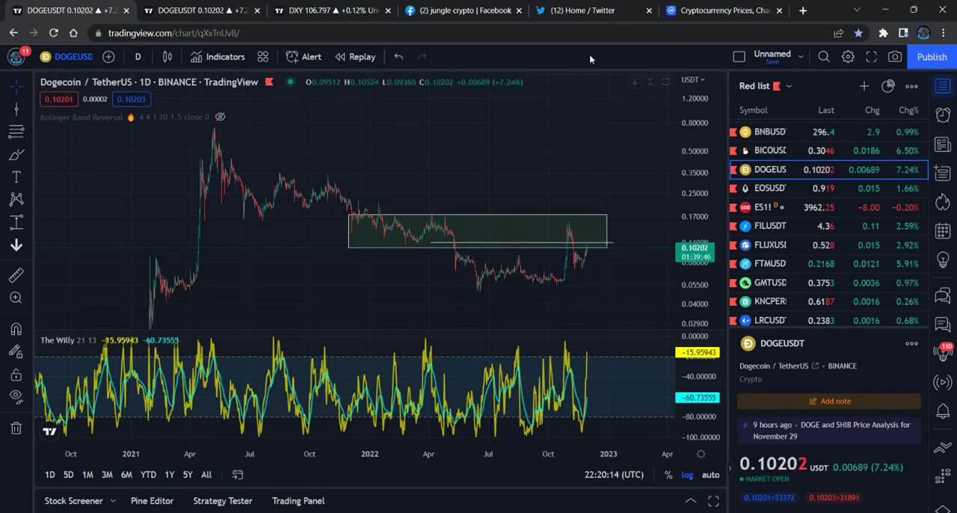
# Step: Check Dogecoin's row in the CoinMarketCap rankings, then come back to the TradingView chart
pyautogui.click(714, 10)
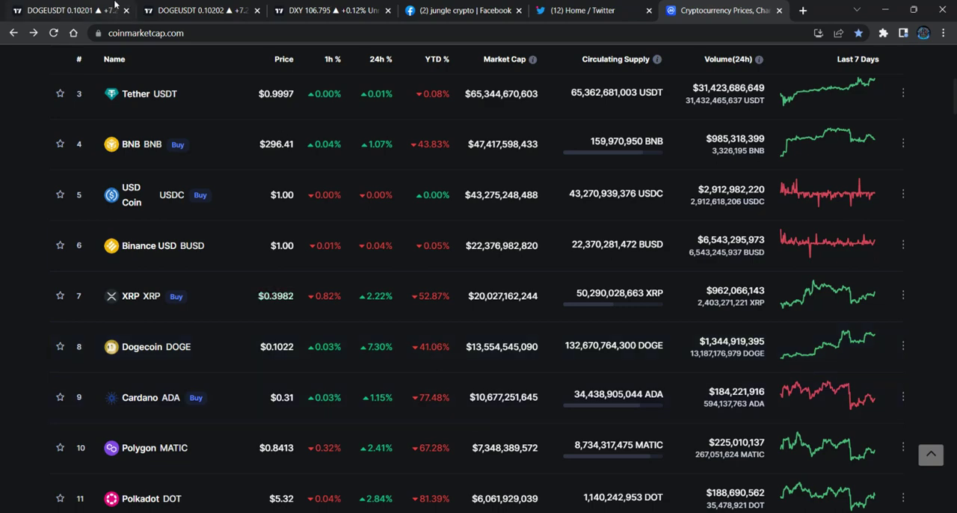
pyautogui.click(59, 10)
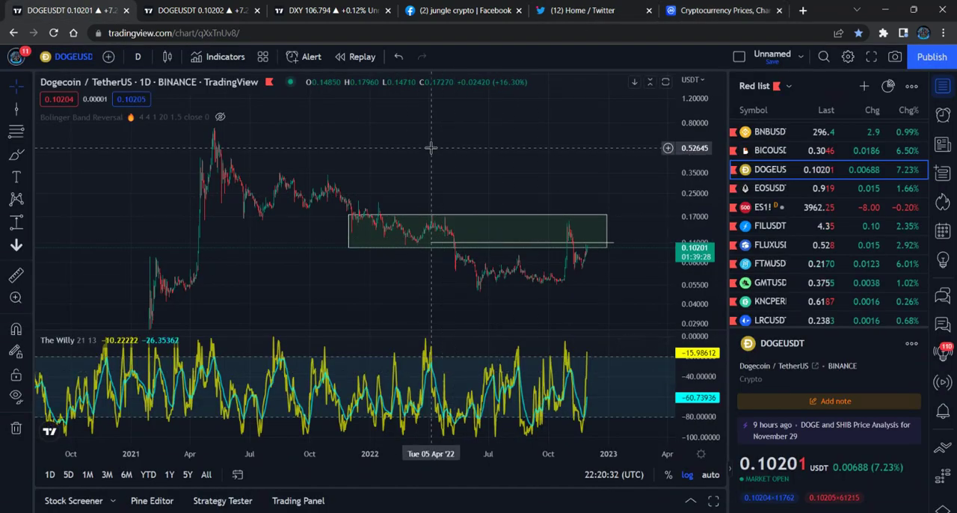
# Step: Measure a price range from the 2021 peak near 0.72659 to the recent bottom, about -92%
pyautogui.click(16, 223)
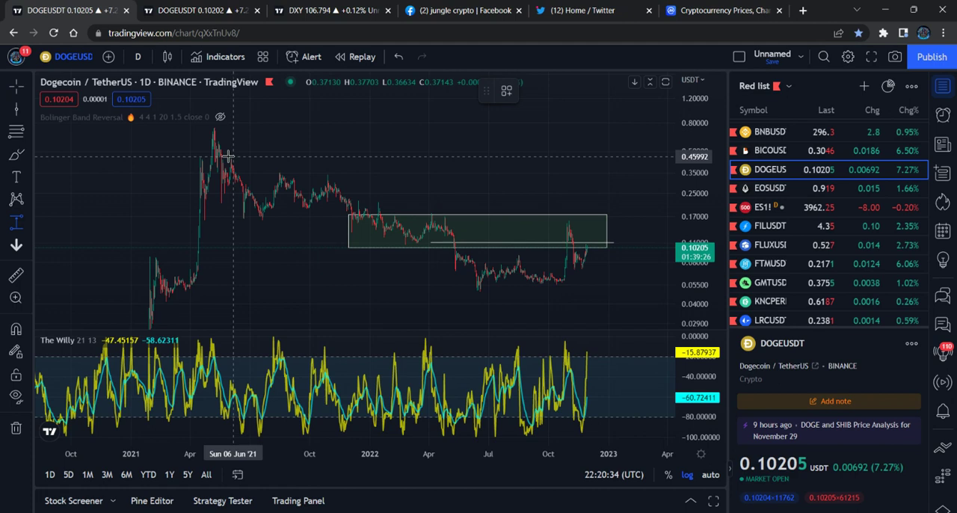
pyautogui.click(195, 128)
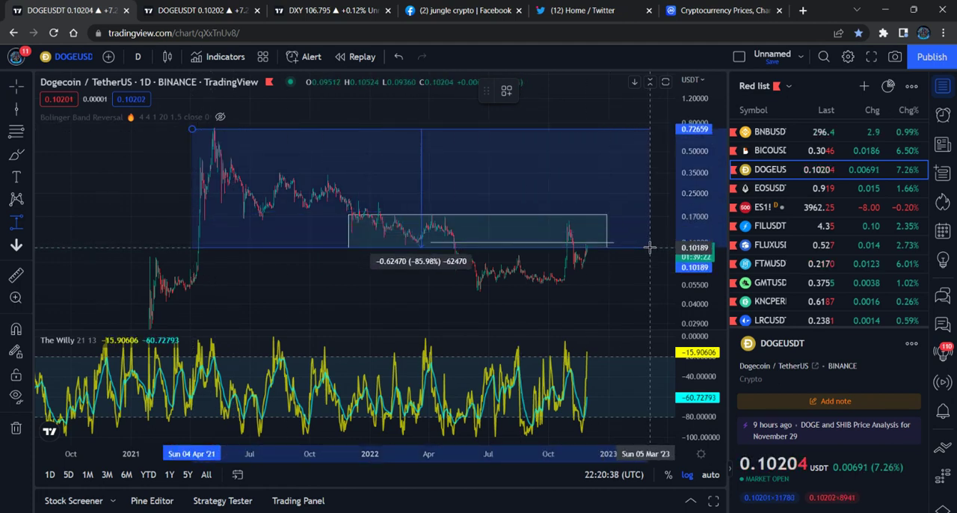
pyautogui.click(649, 247)
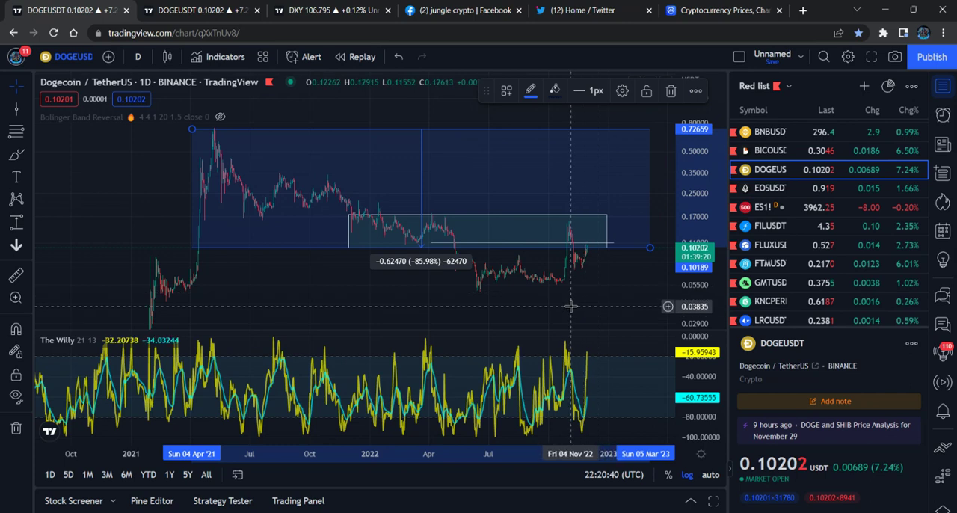
pyautogui.moveTo(649, 247); pyautogui.dragTo(634, 289)
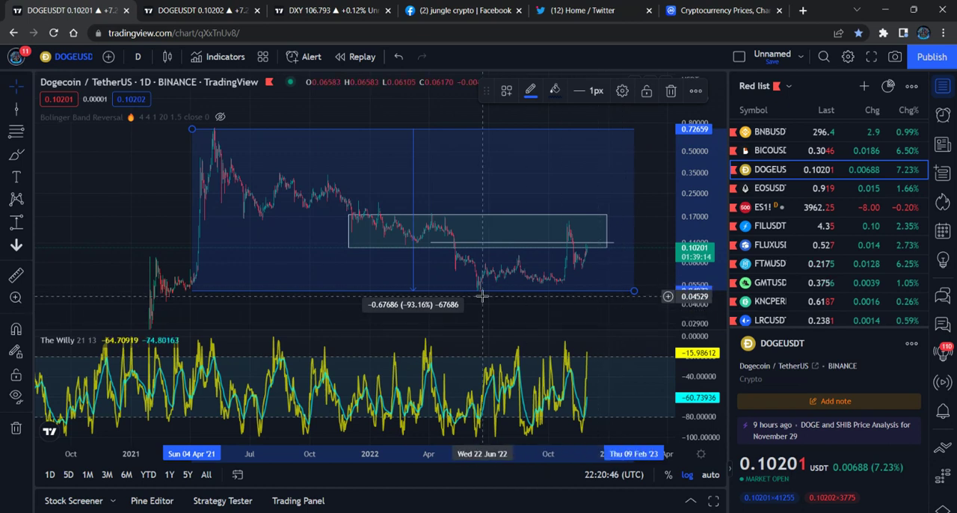
pyautogui.moveTo(636, 289); pyautogui.dragTo(639, 251)
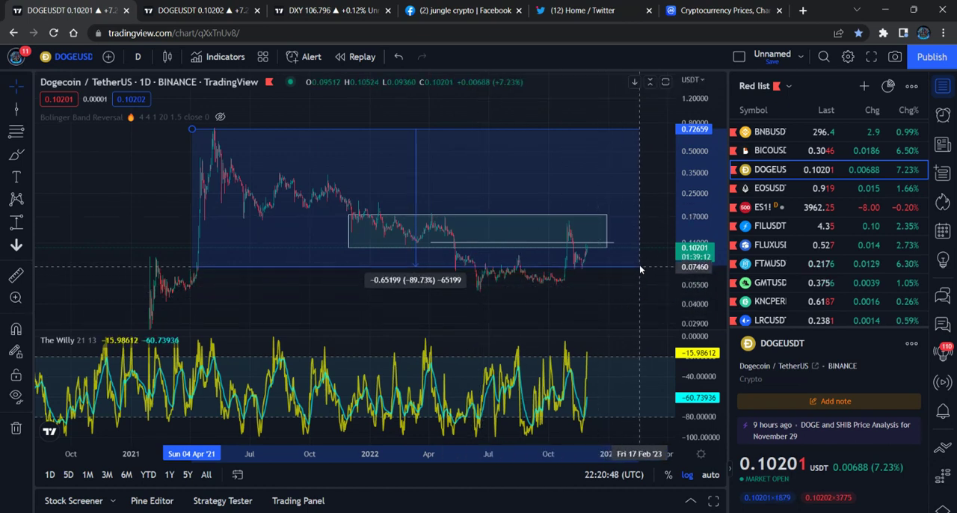
pyautogui.click(638, 248)
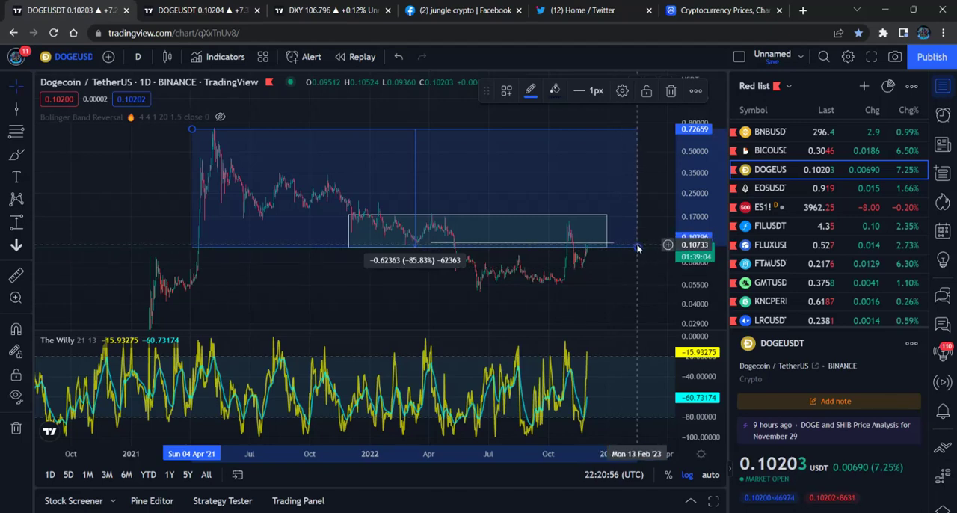
pyautogui.moveTo(637, 248); pyautogui.dragTo(636, 283)
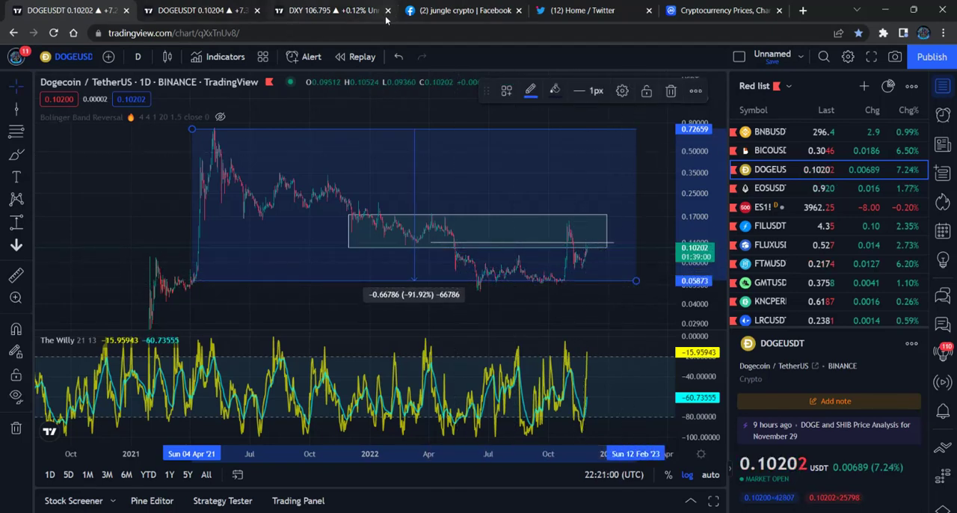
# Step: Recheck Dogecoin's CoinMarketCap row and return to the chart showing the roughly 92% drop
pyautogui.click(718, 11)
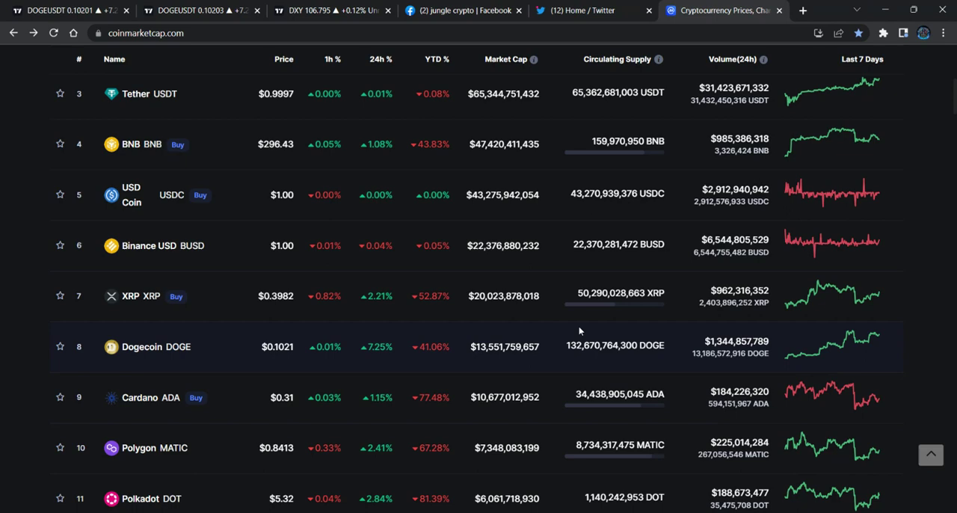
pyautogui.click(24, 11)
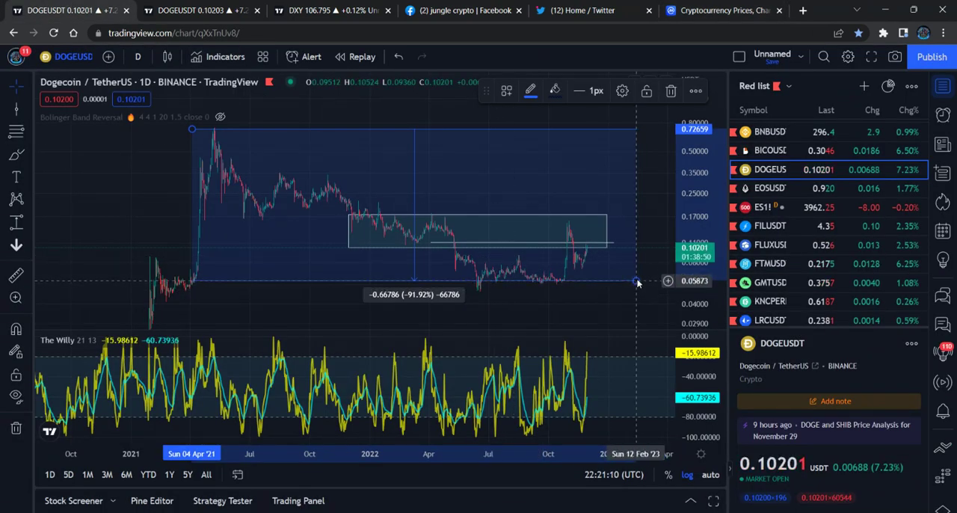
# Step: Raise the price-range measurement's bottom edge slightly, then select and deselect the supply zone rectangle
pyautogui.moveTo(637, 282); pyautogui.dragTo(637, 268)
pyautogui.click(559, 289)
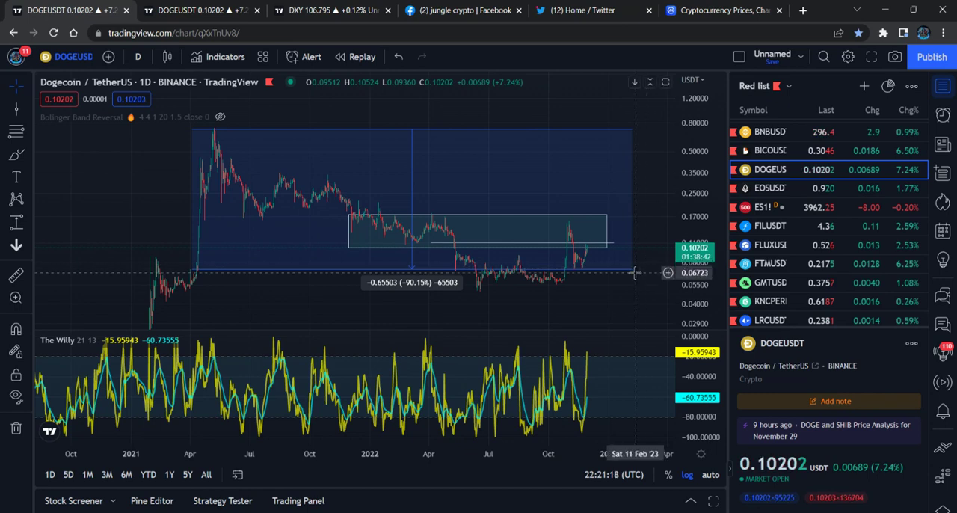
pyautogui.click(604, 217)
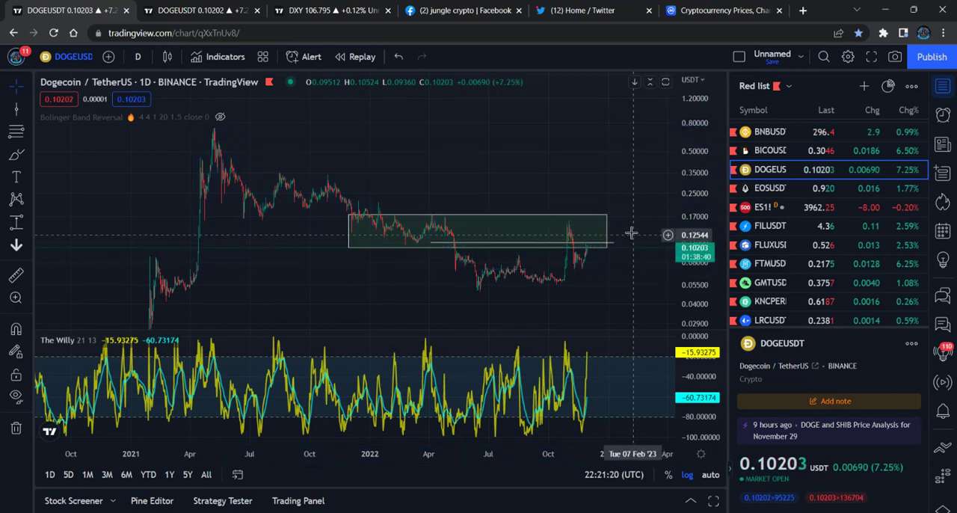
pyautogui.click(625, 196)
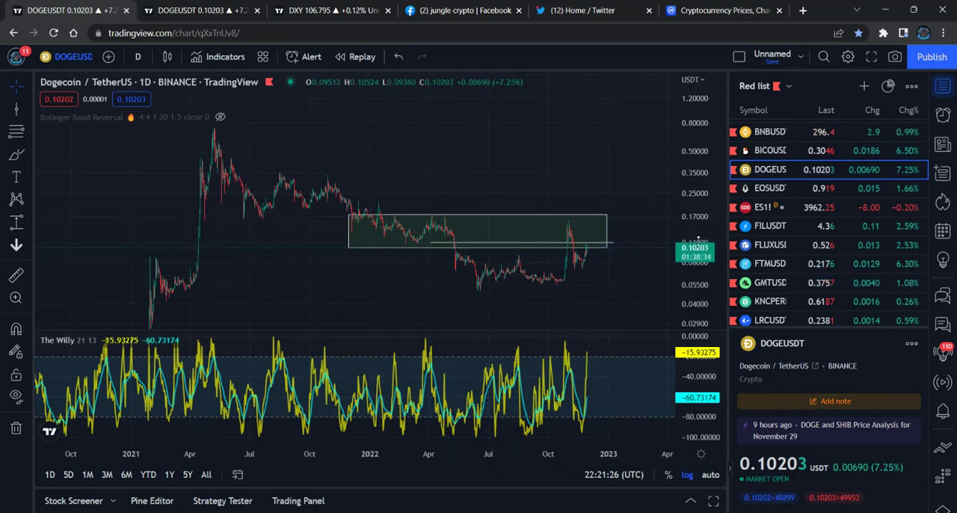
pyautogui.scroll(2, 521, 253)
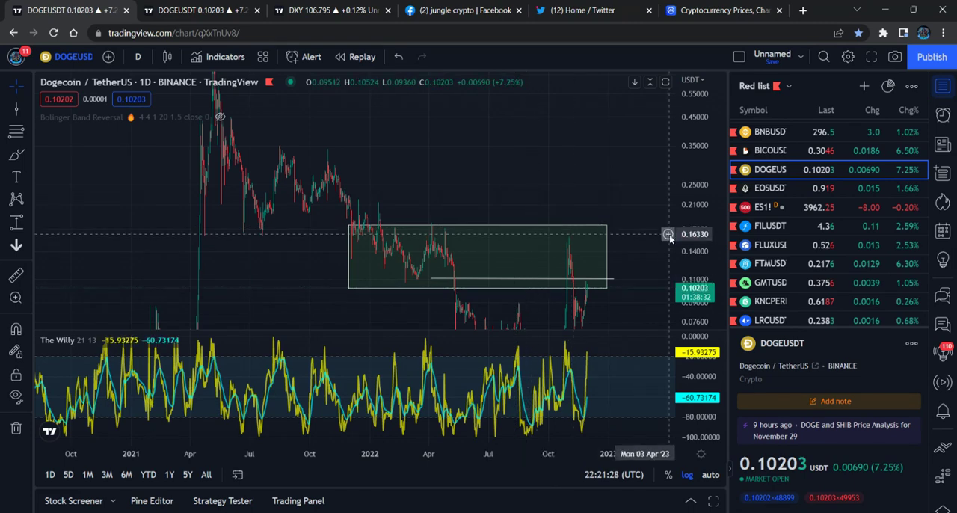
pyautogui.scroll(3, 554, 248)
pyautogui.scroll(3, 554, 248)
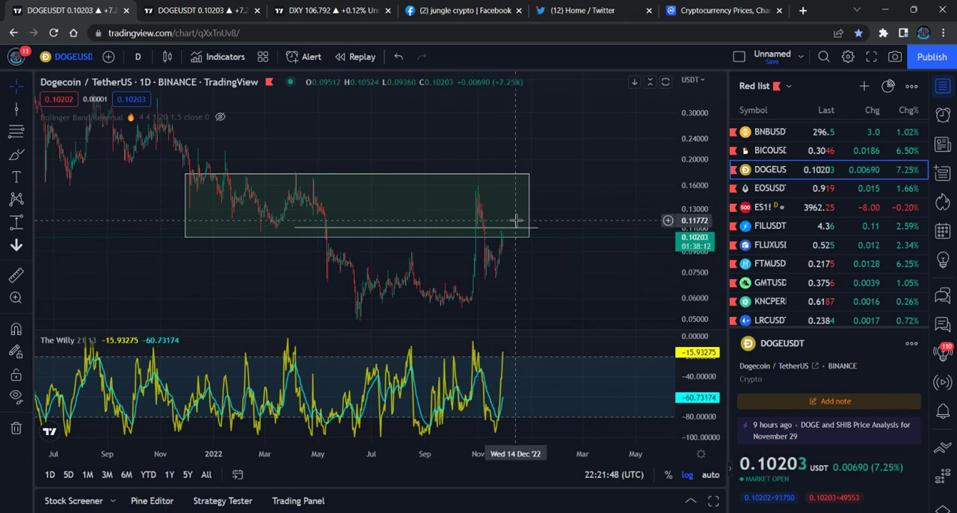
# Step: Show the KUCOIN Dogecoin daily chart panned and compressed to reveal its descending channel and higher prices
pyautogui.click(202, 11)
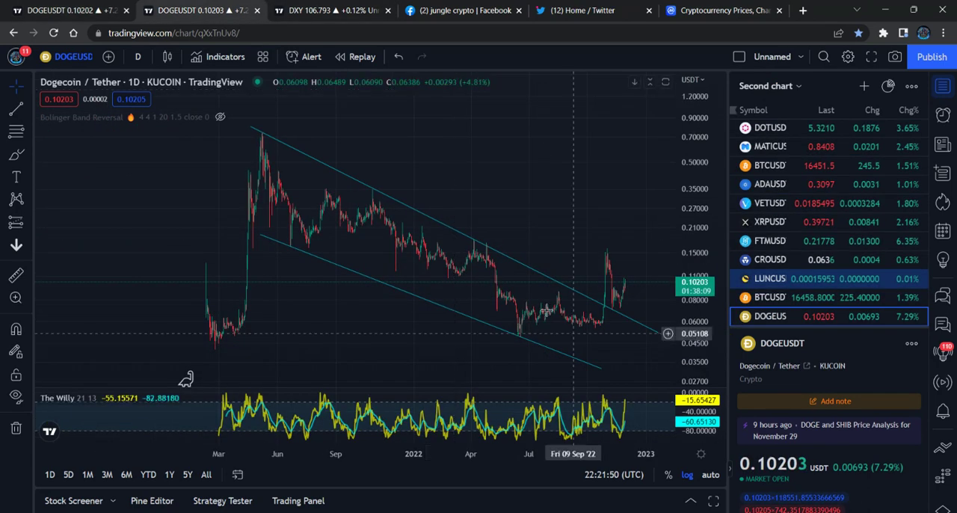
pyautogui.scroll(-2, 520, 223)
pyautogui.scroll(-2, 464, 217)
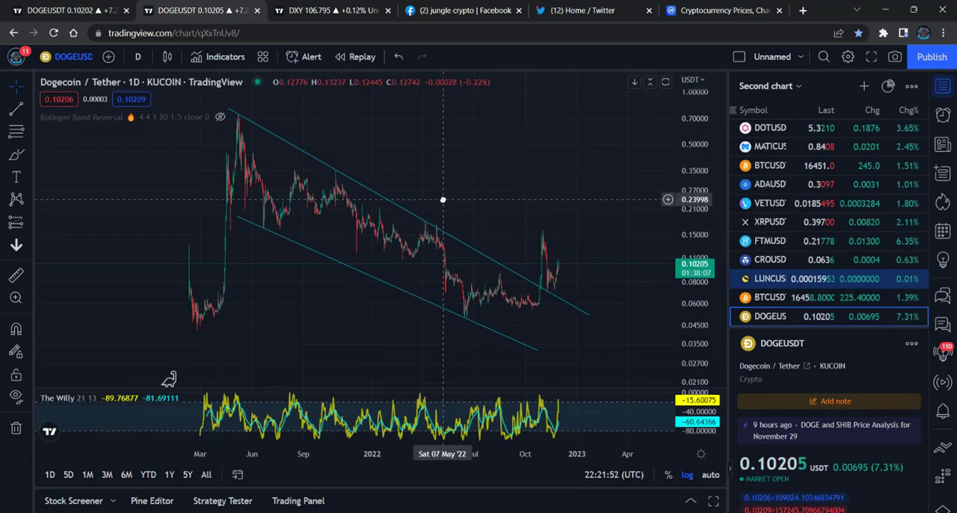
pyautogui.scroll(-1, 428, 229)
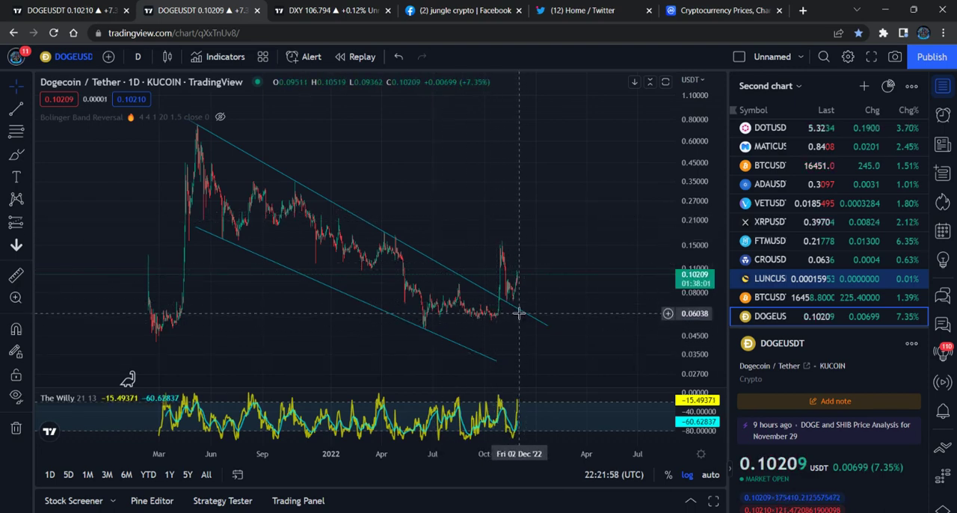
pyautogui.scroll(2, 486, 321)
pyautogui.scroll(3, 487, 329)
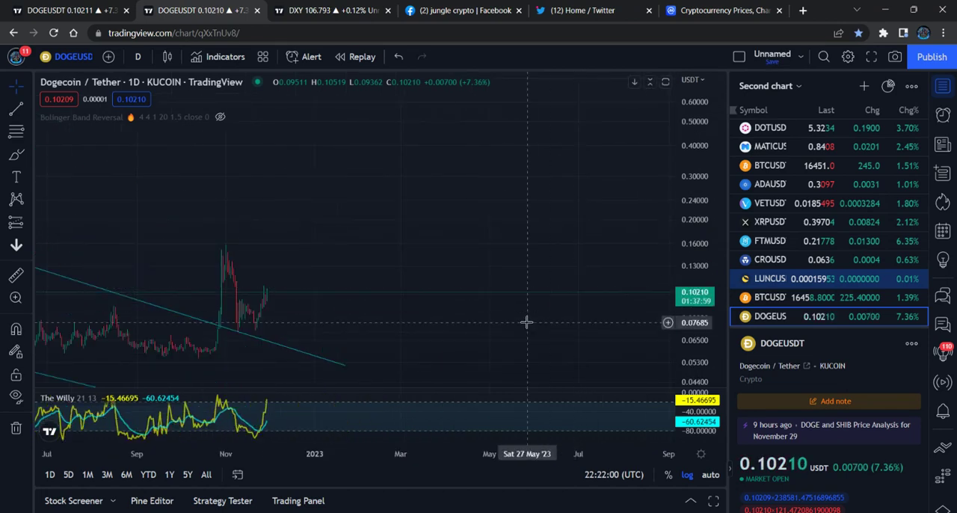
pyautogui.scroll(2, 494, 333)
pyautogui.scroll(3, 501, 337)
pyautogui.scroll(2, 501, 337)
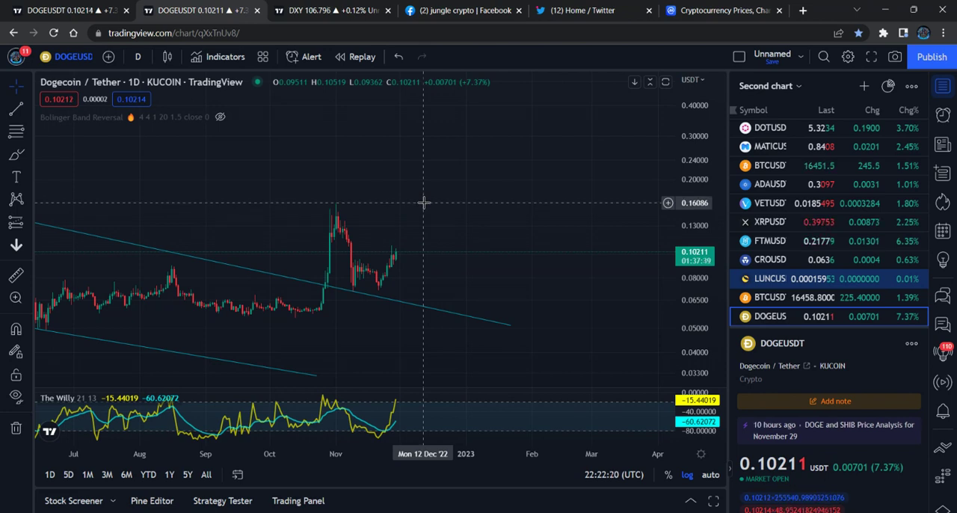
pyautogui.scroll(-3, 424, 203)
pyautogui.scroll(-3, 523, 206)
pyautogui.scroll(-3, 598, 206)
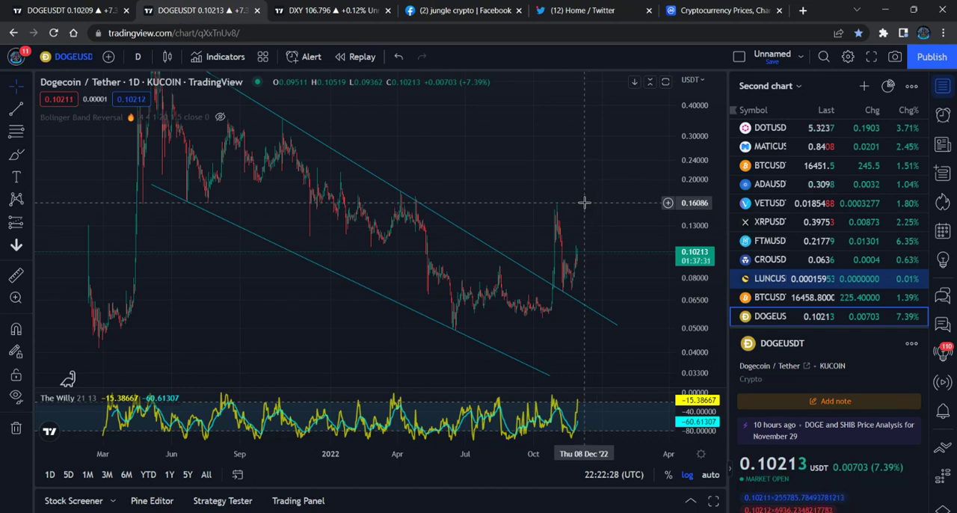
pyautogui.moveTo(584, 179); pyautogui.dragTo(556, 261)
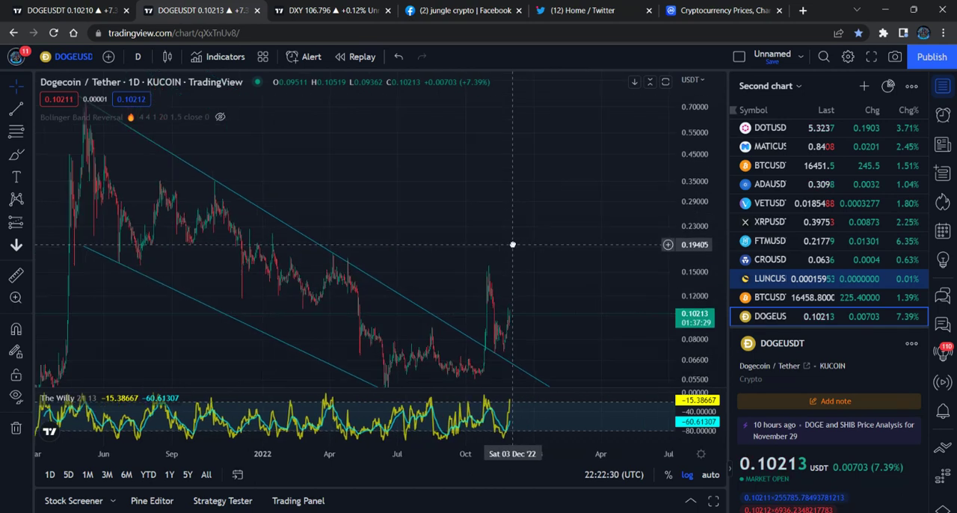
pyautogui.moveTo(643, 239); pyautogui.dragTo(536, 263)
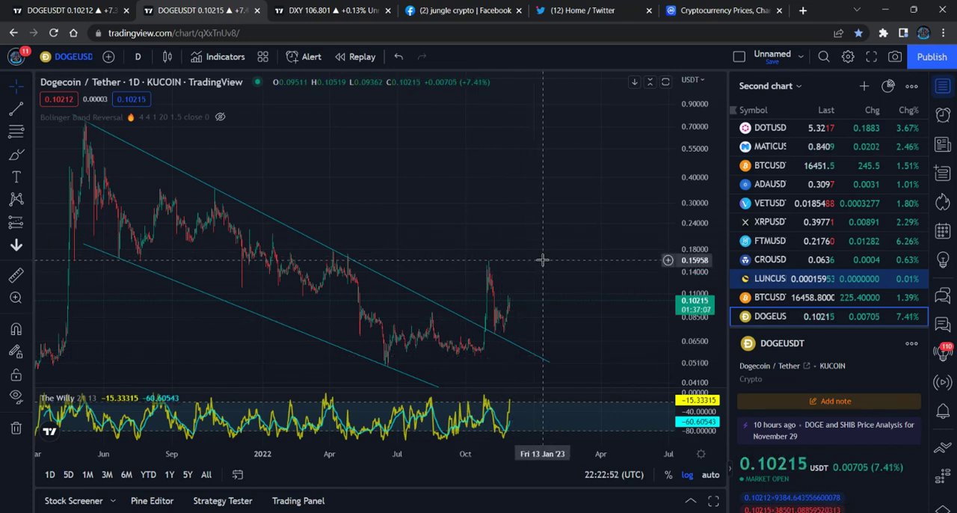
# Step: Draw a horizontal trend line from the November peak near 0.158 extending right
pyautogui.click(24, 112)
pyautogui.click(82, 103)
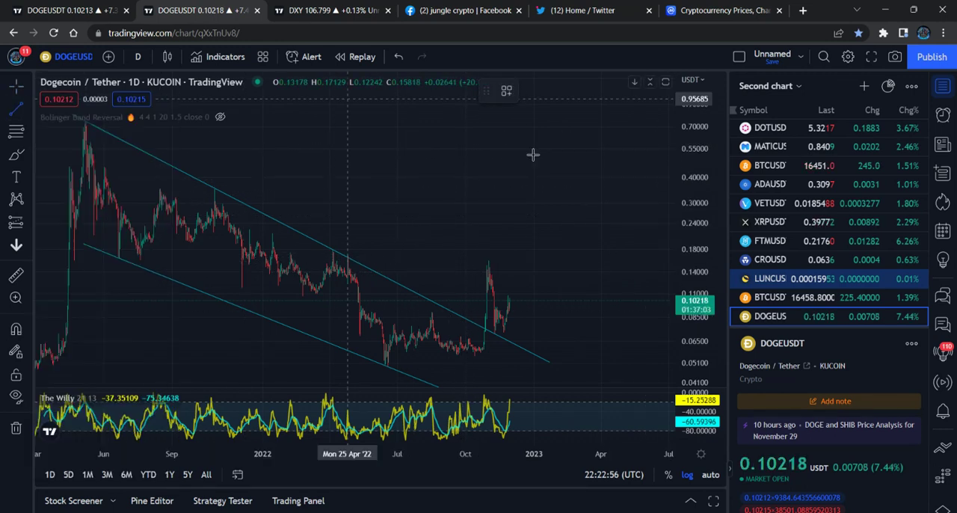
pyautogui.click(466, 260)
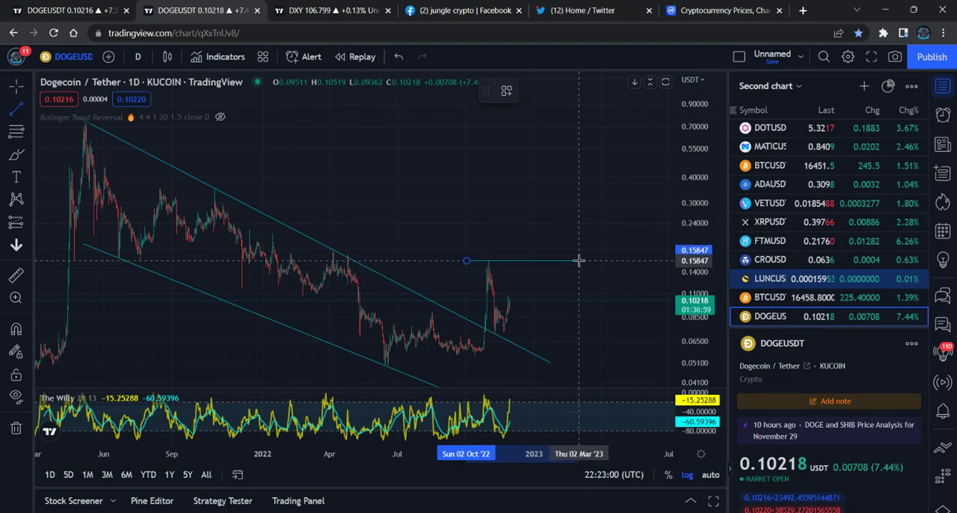
pyautogui.click(579, 260)
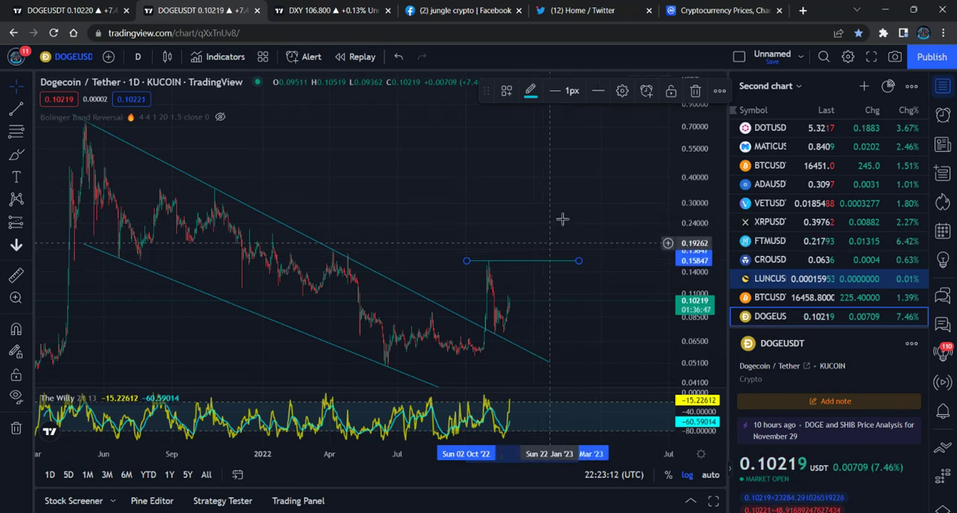
pyautogui.scroll(-3, 612, 155)
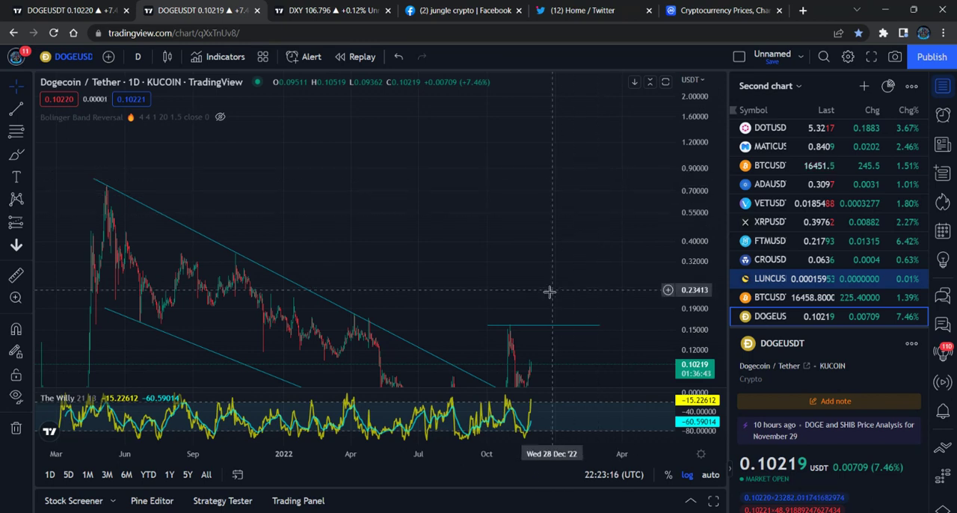
pyautogui.scroll(-2, 538, 254)
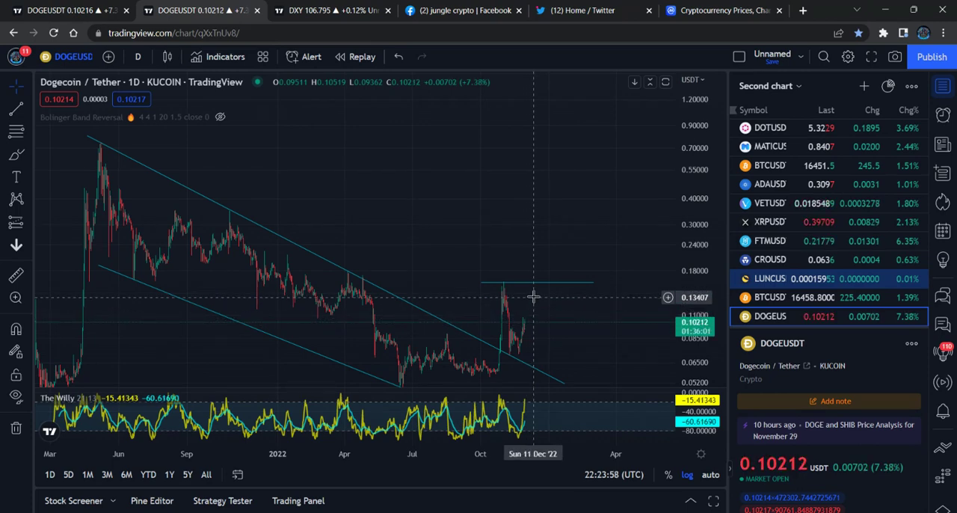
pyautogui.scroll(2, 431, 225)
pyautogui.scroll(2, 552, 175)
pyautogui.scroll(2, 553, 175)
pyautogui.scroll(1, 553, 175)
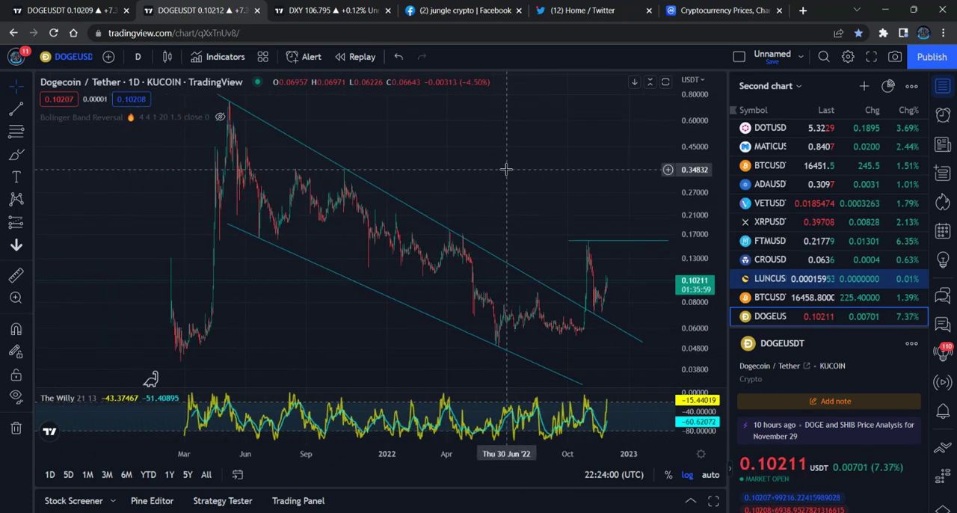
pyautogui.scroll(1, 523, 165)
pyautogui.moveTo(523, 165); pyautogui.dragTo(494, 187)
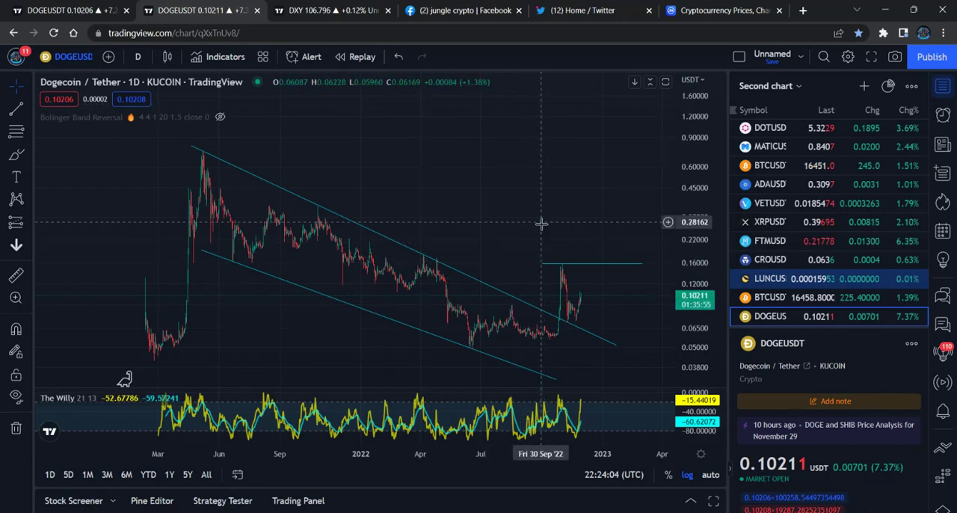
# Step: Open the Robinhood DOGE wallet balance chart photo in the jungle crypto Facebook post
pyautogui.click(460, 10)
pyautogui.scroll(-5, 509, 172)
pyautogui.scroll(-3, 509, 225)
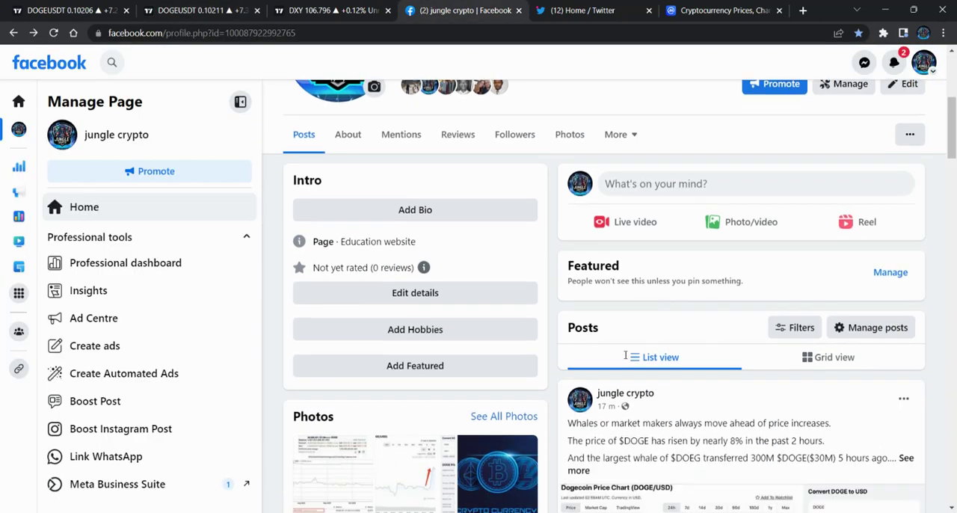
pyautogui.scroll(-4, 561, 299)
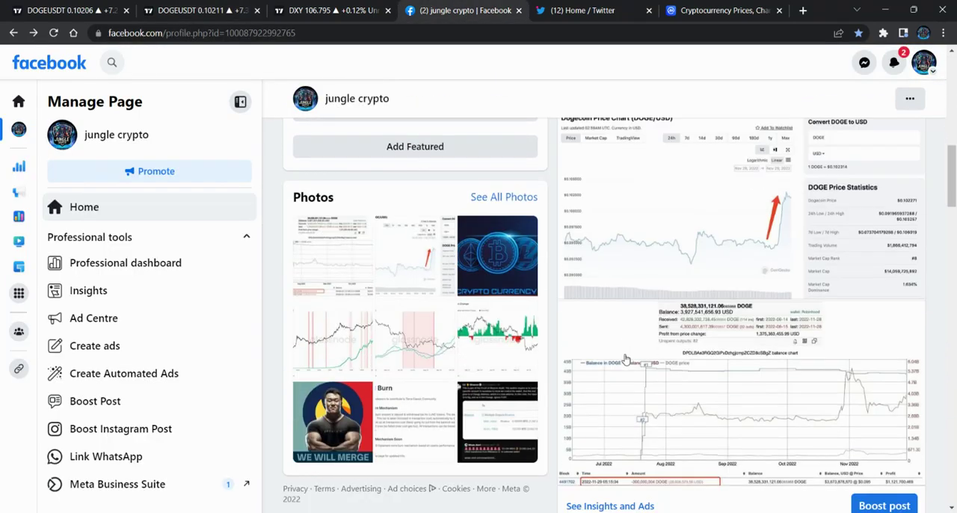
pyautogui.click(688, 410)
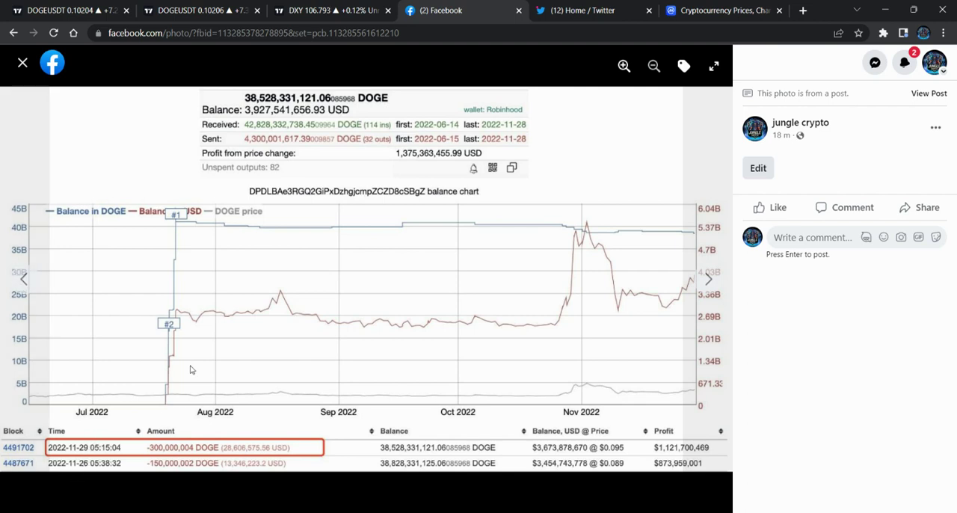
# Step: Zoom the BINANCE Dogecoin chart into recent candles rallying to about 0.102
pyautogui.click(87, 6)
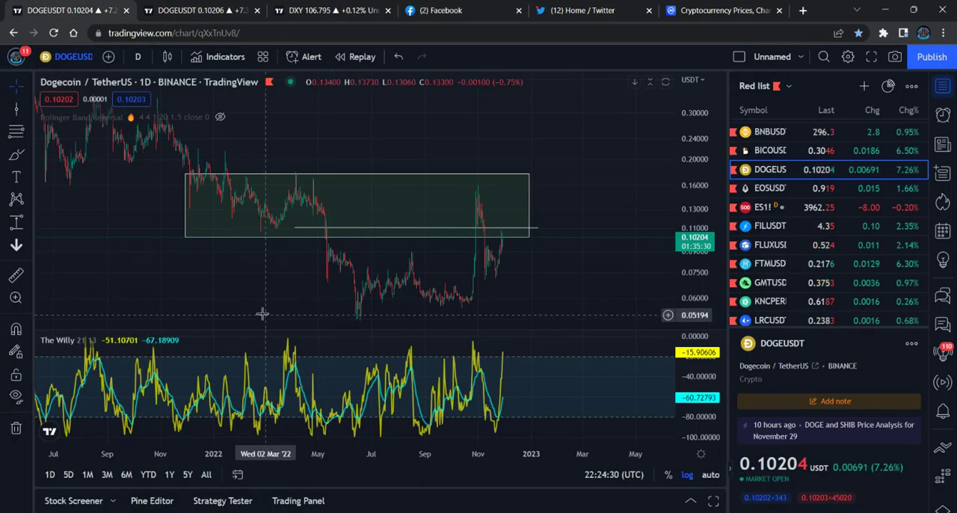
pyautogui.scroll(4, 417, 294)
pyautogui.scroll(5, 418, 294)
pyautogui.scroll(4, 417, 294)
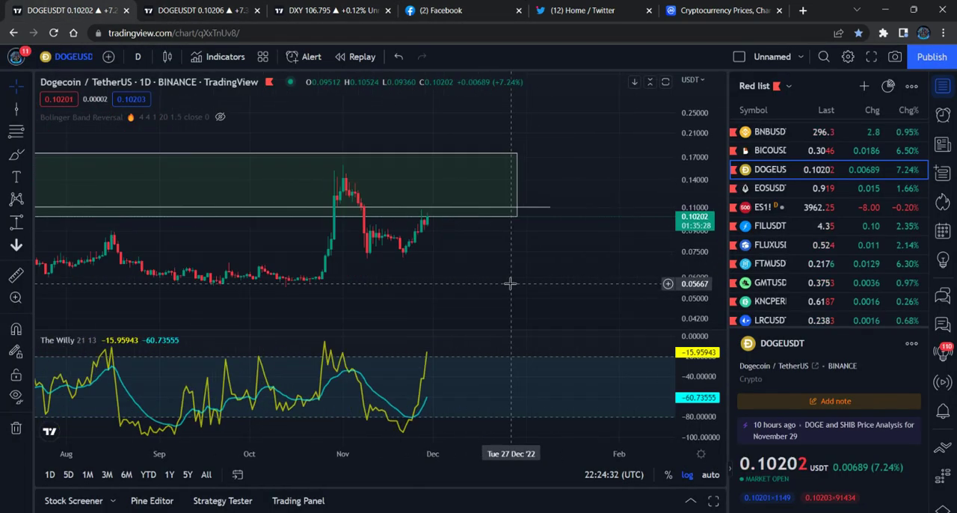
pyautogui.moveTo(705, 295); pyautogui.dragTo(704, 273)
pyautogui.scroll(4, 464, 230)
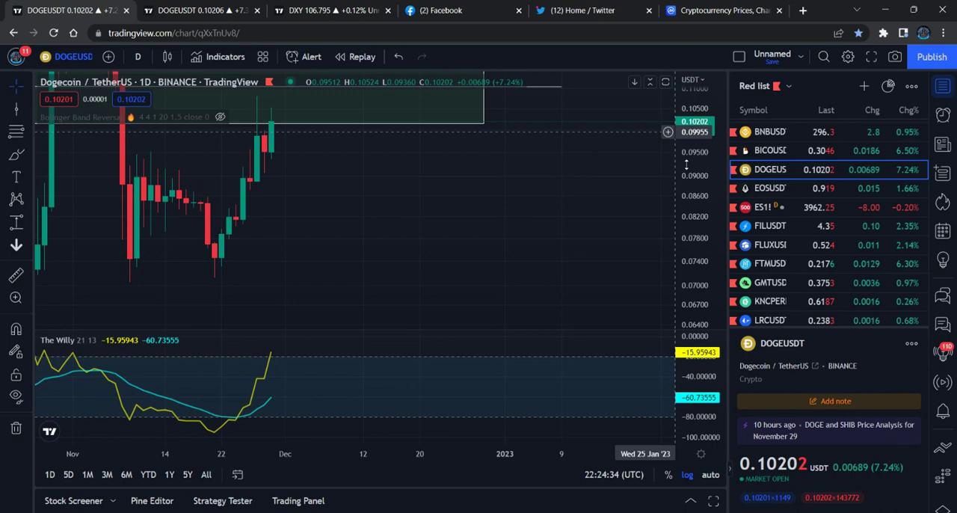
pyautogui.scroll(3, 464, 230)
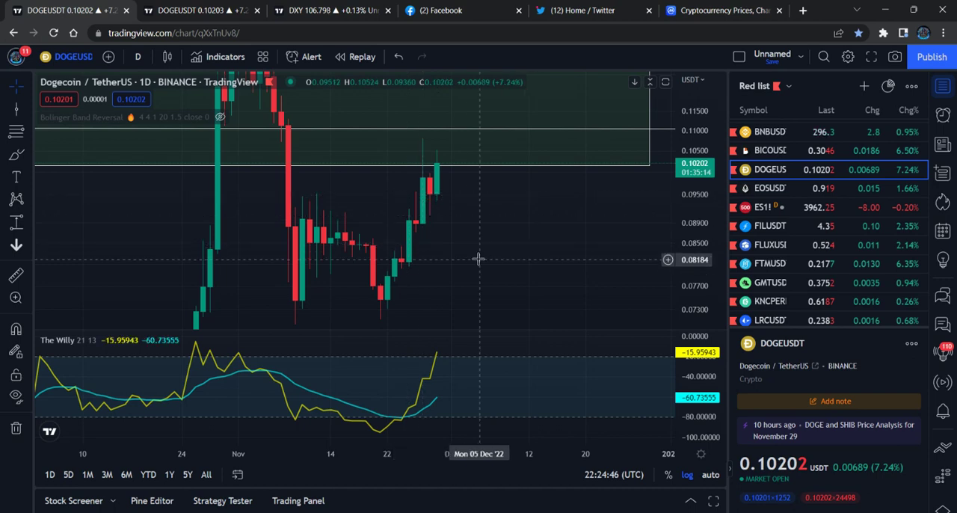
pyautogui.scroll(-1, 454, 259)
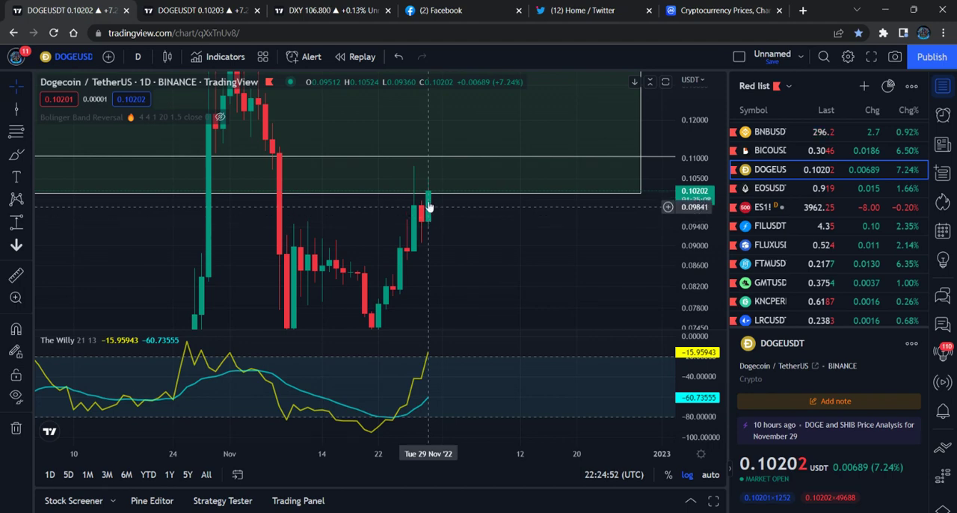
pyautogui.scroll(-2, 524, 247)
pyautogui.scroll(-1, 598, 254)
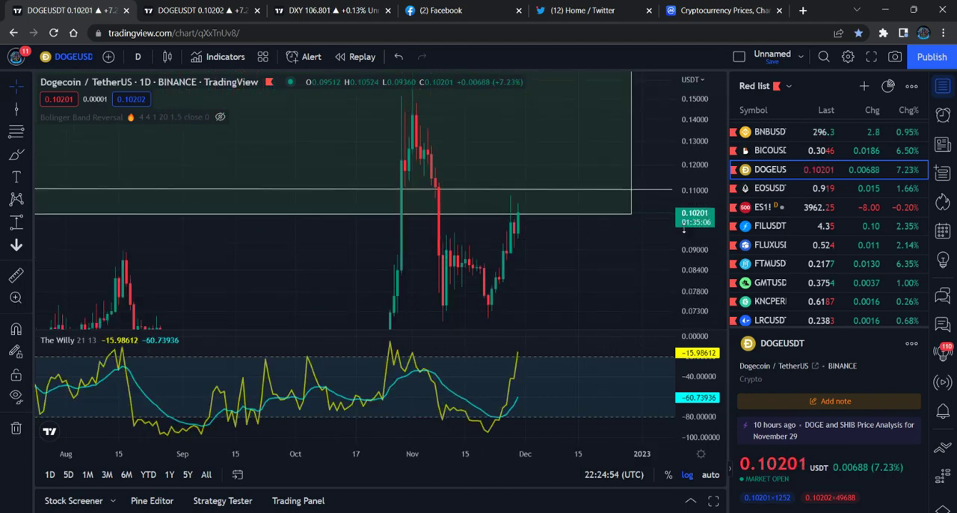
pyautogui.moveTo(640, 260); pyautogui.dragTo(591, 287)
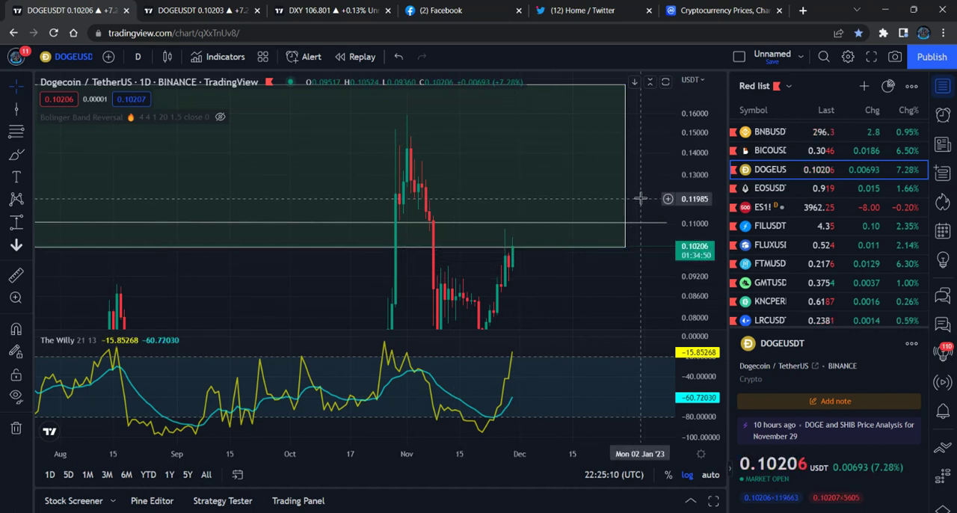
pyautogui.scroll(-5, 449, 224)
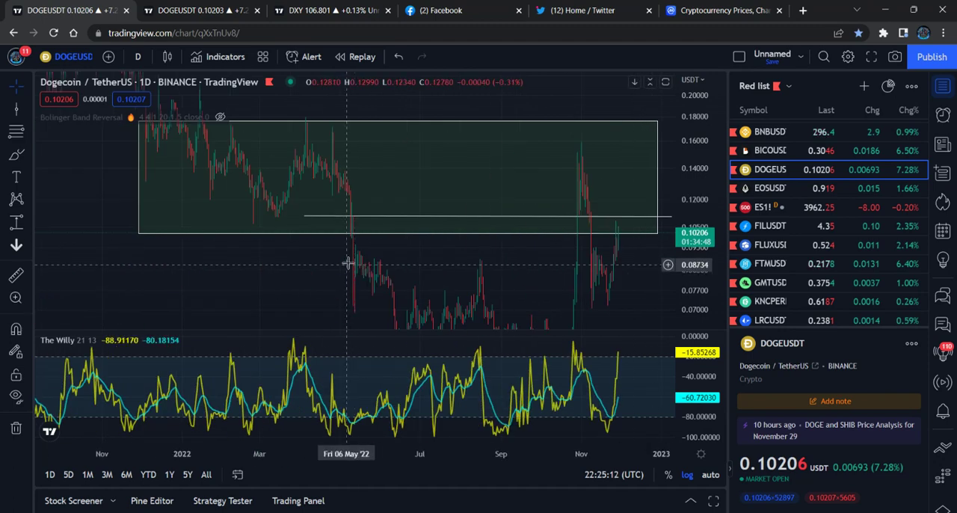
# Step: Stretch the green 0.105–0.175 supply zone rectangle further right and check it against the 2022 history
pyautogui.moveTo(352, 259); pyautogui.dragTo(340, 187)
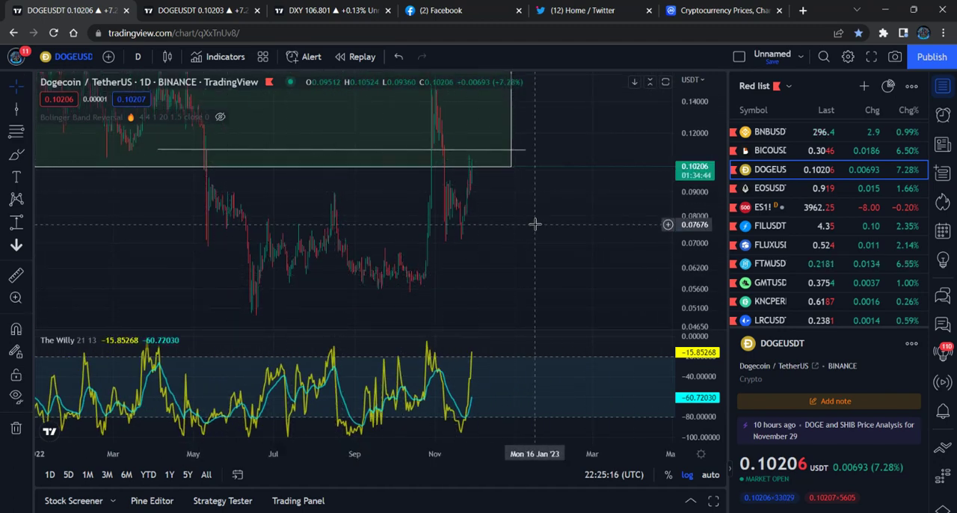
pyautogui.moveTo(536, 187); pyautogui.dragTo(558, 225)
pyautogui.moveTo(534, 152); pyautogui.dragTo(594, 152)
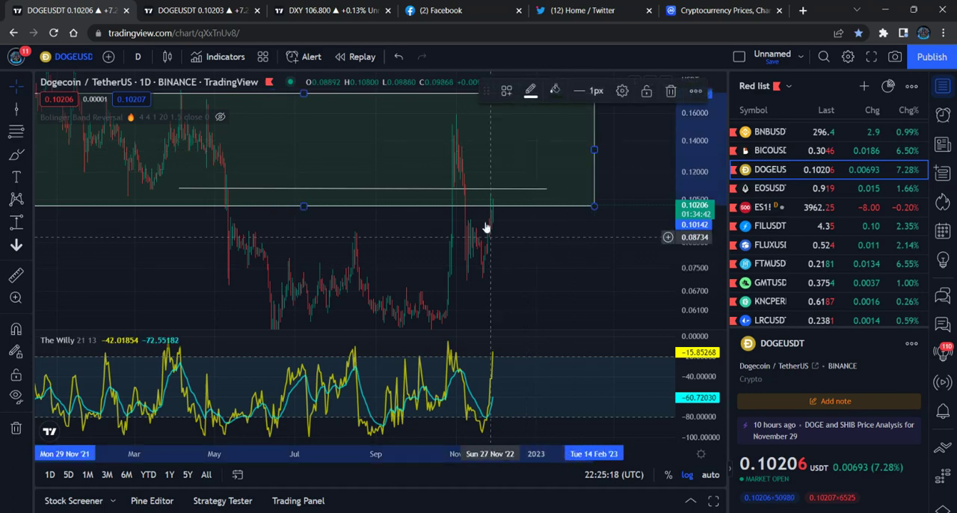
pyautogui.click(554, 284)
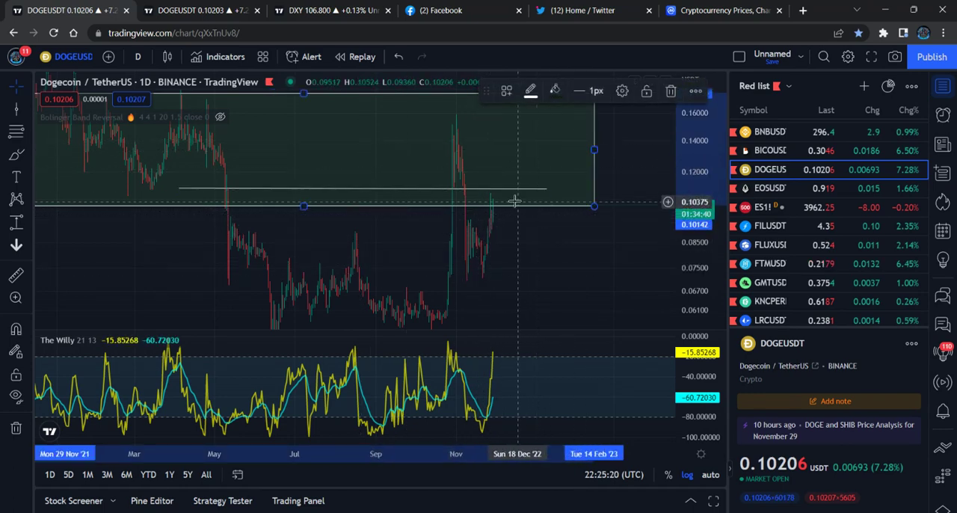
pyautogui.moveTo(557, 270); pyautogui.dragTo(557, 314)
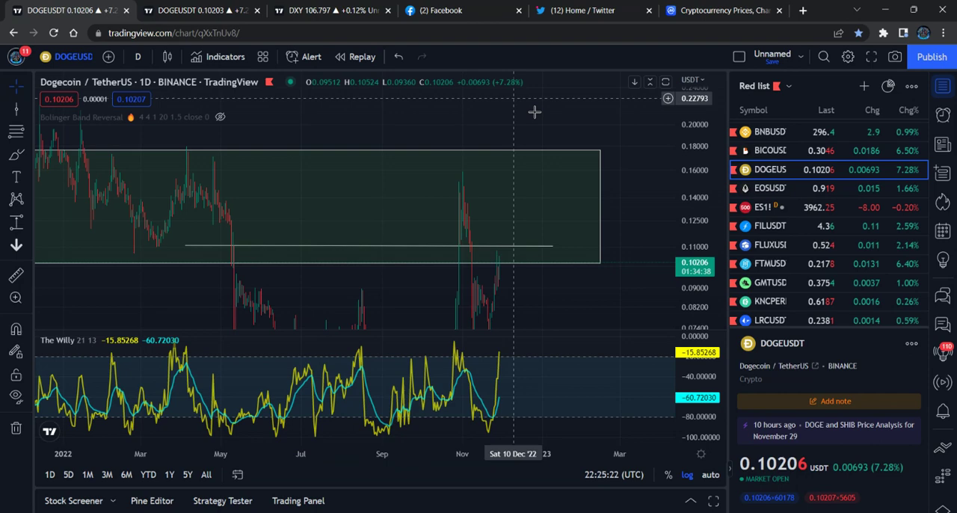
pyautogui.click(552, 152)
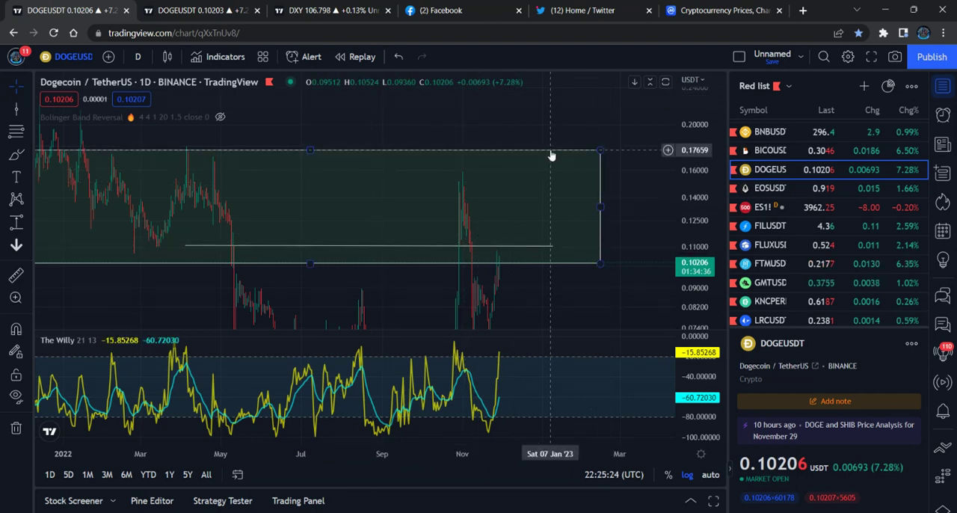
pyautogui.click(553, 292)
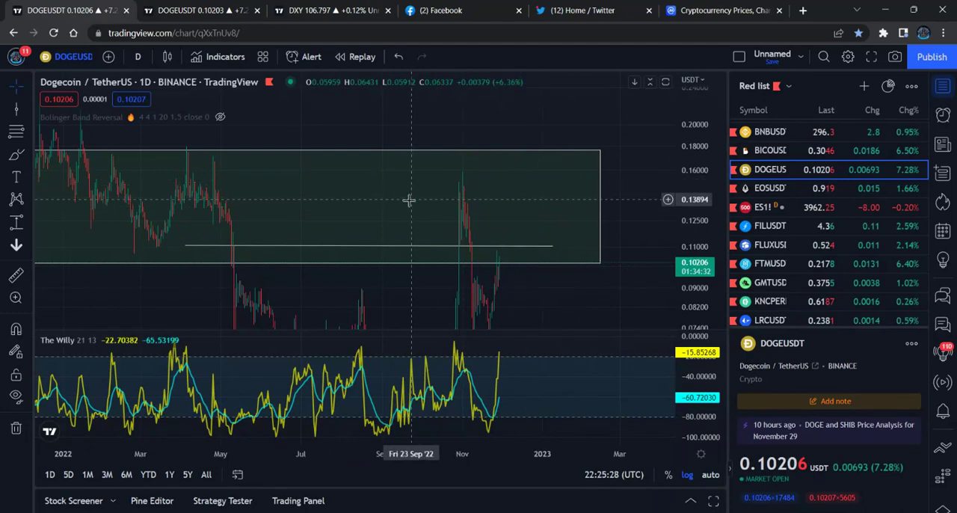
pyautogui.scroll(-3, 410, 201)
pyautogui.moveTo(583, 201); pyautogui.dragTo(506, 196)
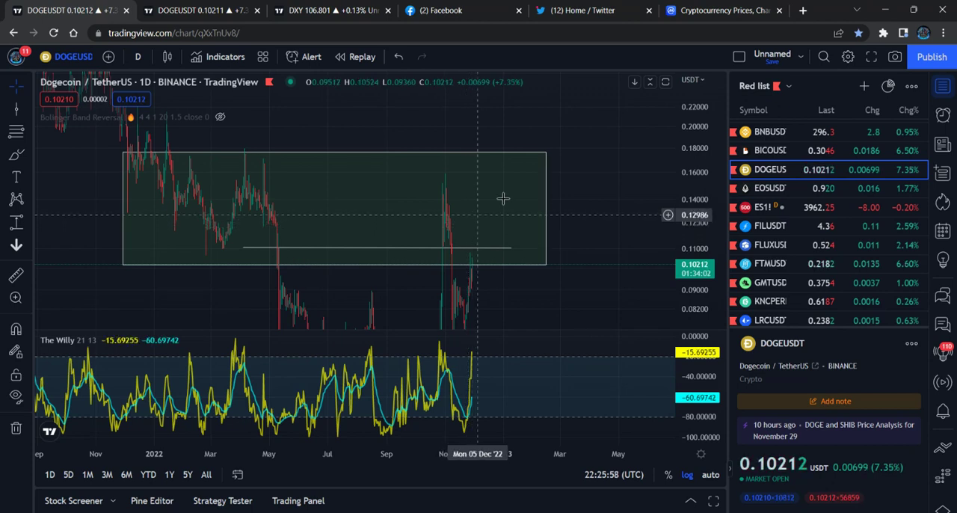
pyautogui.click(545, 205)
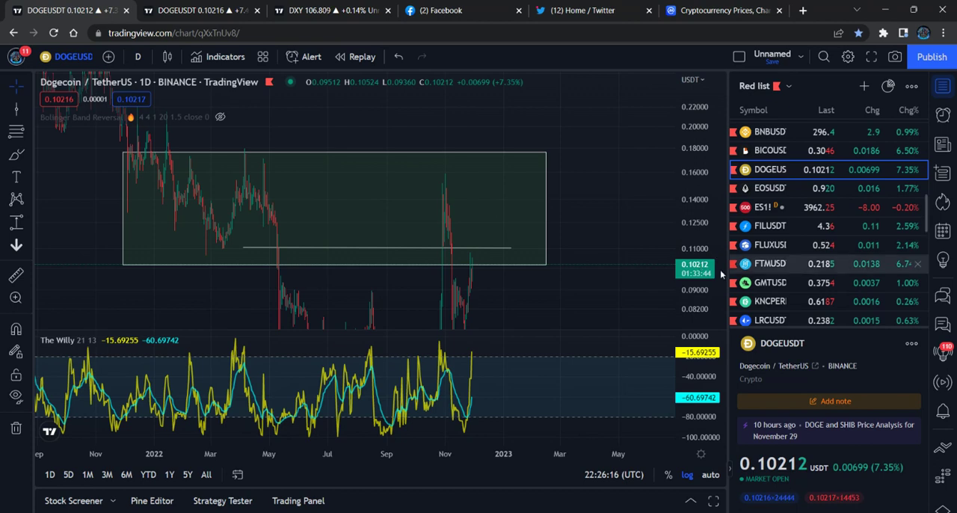
pyautogui.moveTo(770, 263)
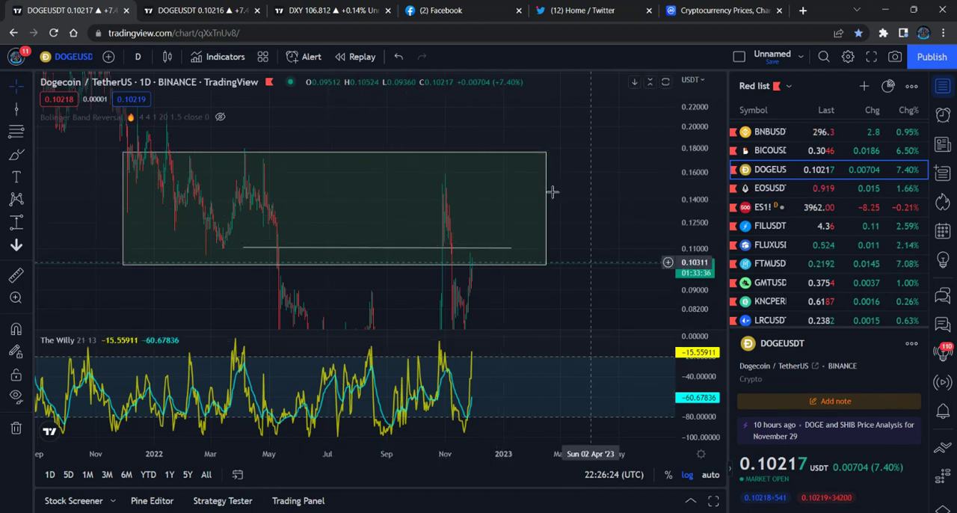
pyautogui.scroll(3, 367, 282)
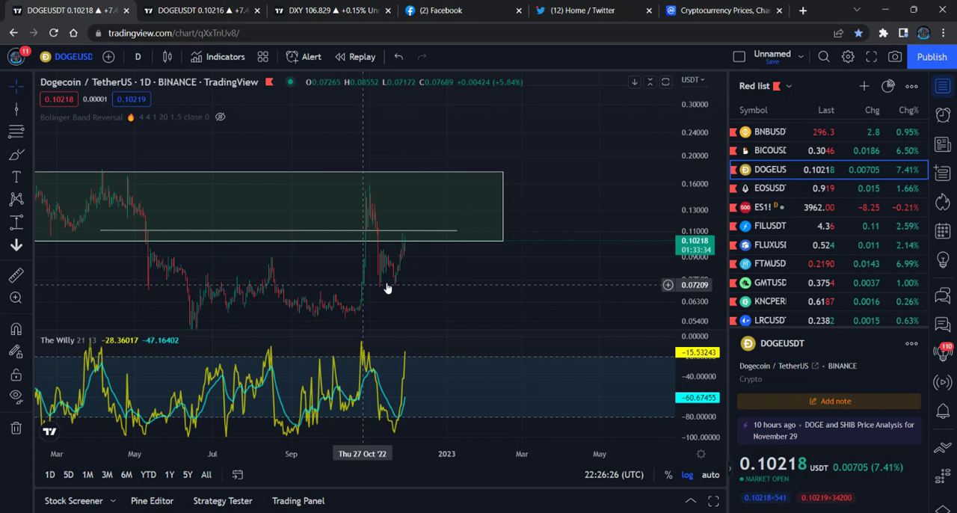
pyautogui.moveTo(523, 247); pyautogui.dragTo(392, 253)
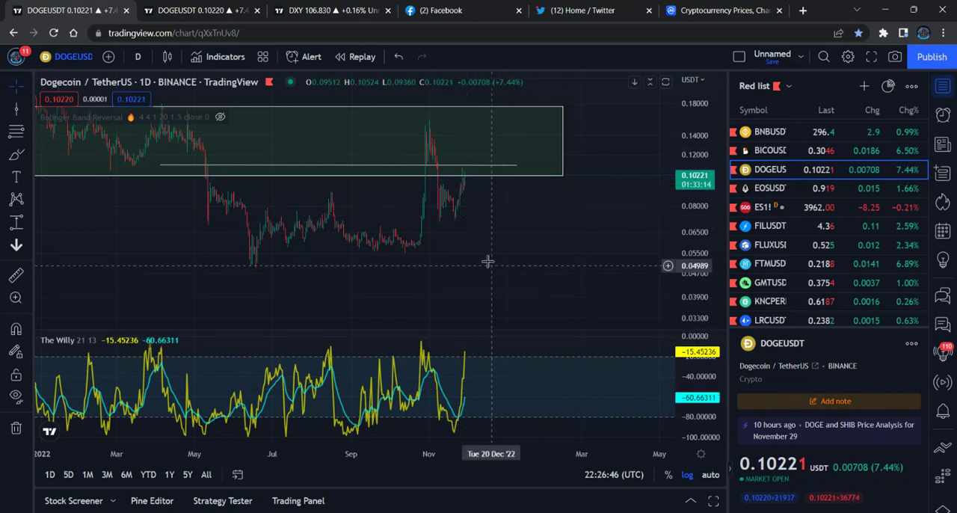
pyautogui.moveTo(490, 258); pyautogui.dragTo(540, 303)
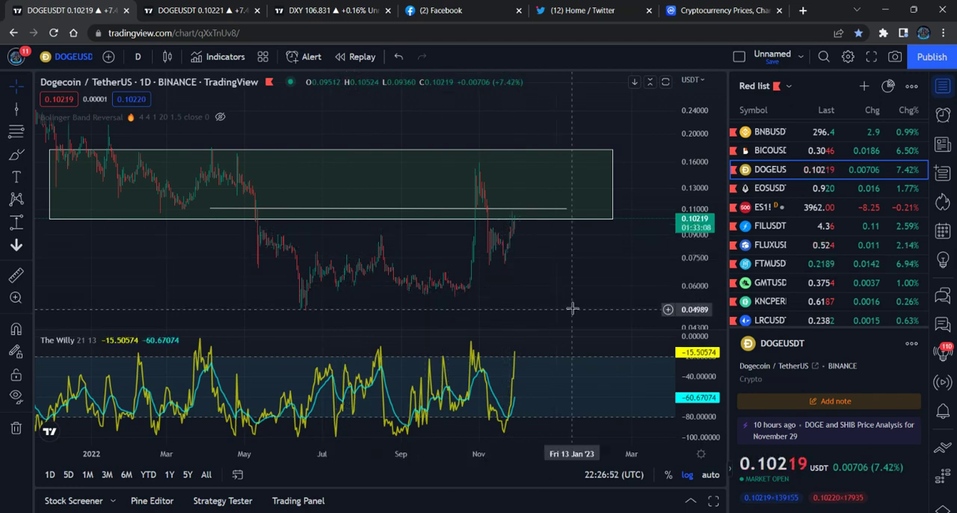
pyautogui.scroll(3, 417, 304)
pyautogui.scroll(3, 397, 292)
pyautogui.scroll(2, 396, 292)
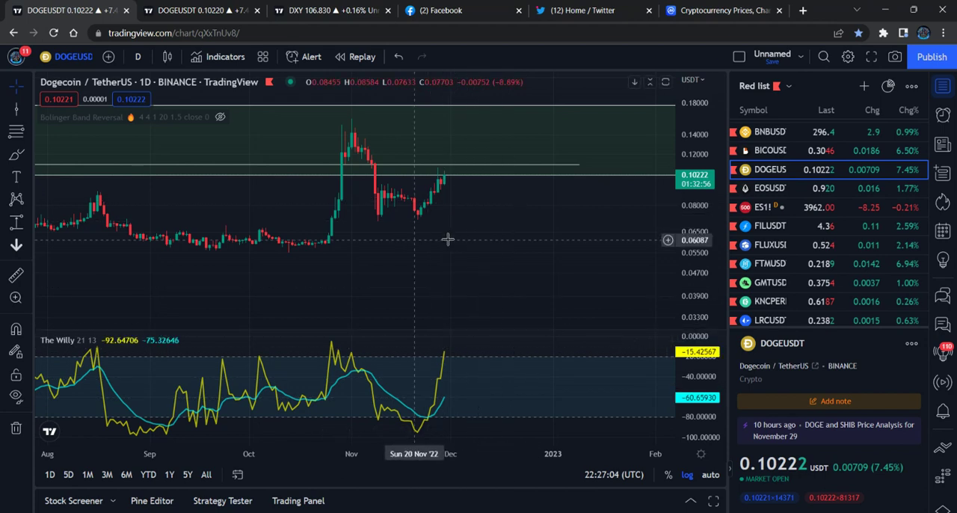
# Step: Switch to 1-week candles, zoom out to 2019, and collapse The Willy pane to a thin strip
pyautogui.click(138, 57)
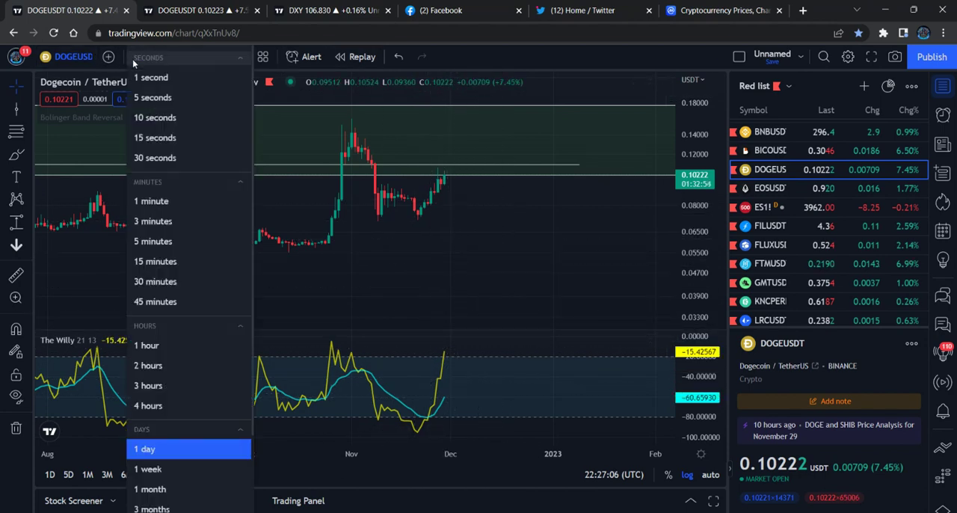
pyautogui.click(168, 469)
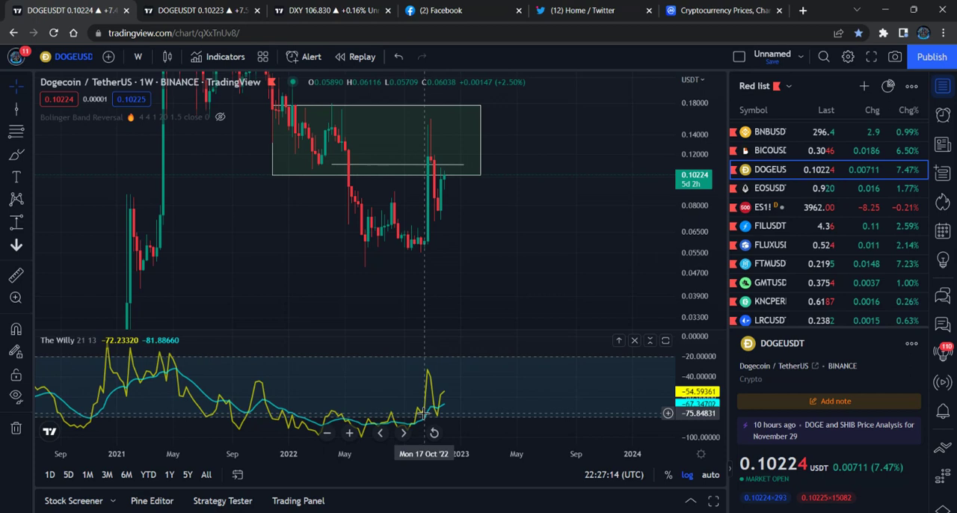
pyautogui.moveTo(449, 453); pyautogui.dragTo(378, 449)
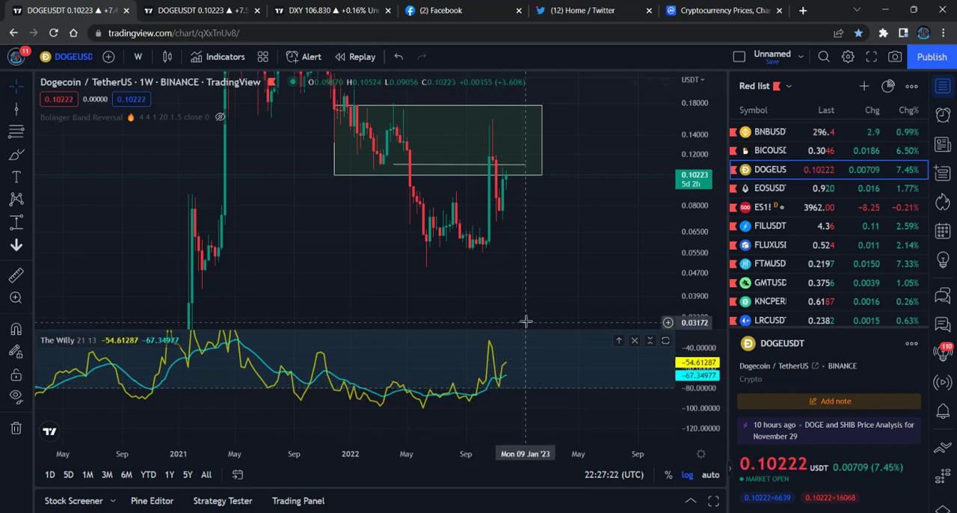
pyautogui.scroll(-2, 493, 225)
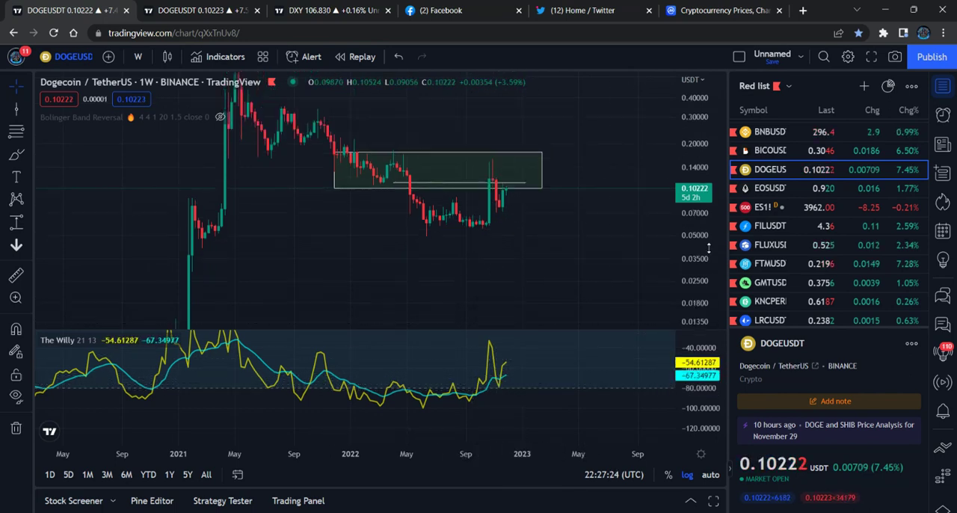
pyautogui.scroll(-3, 479, 246)
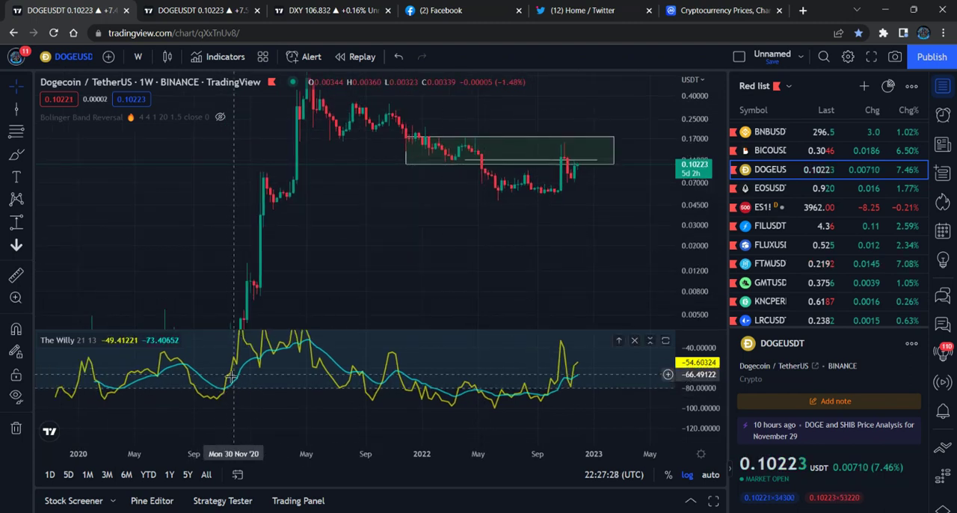
pyautogui.scroll(1, 363, 252)
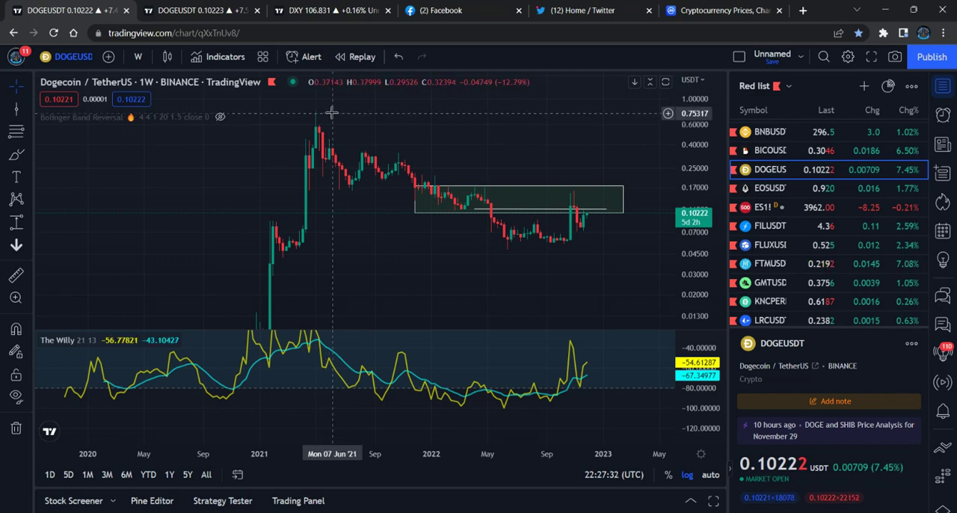
pyautogui.scroll(1, 359, 210)
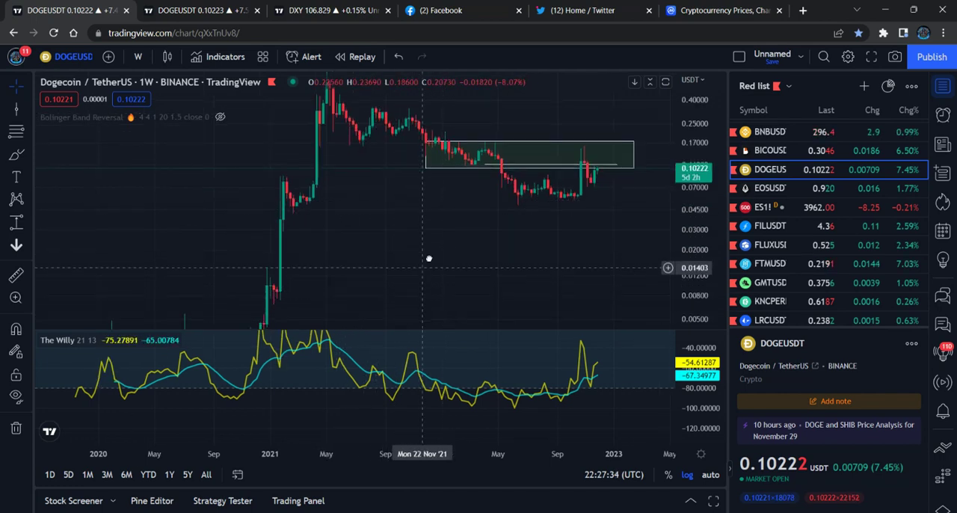
pyautogui.moveTo(430, 258); pyautogui.dragTo(487, 247)
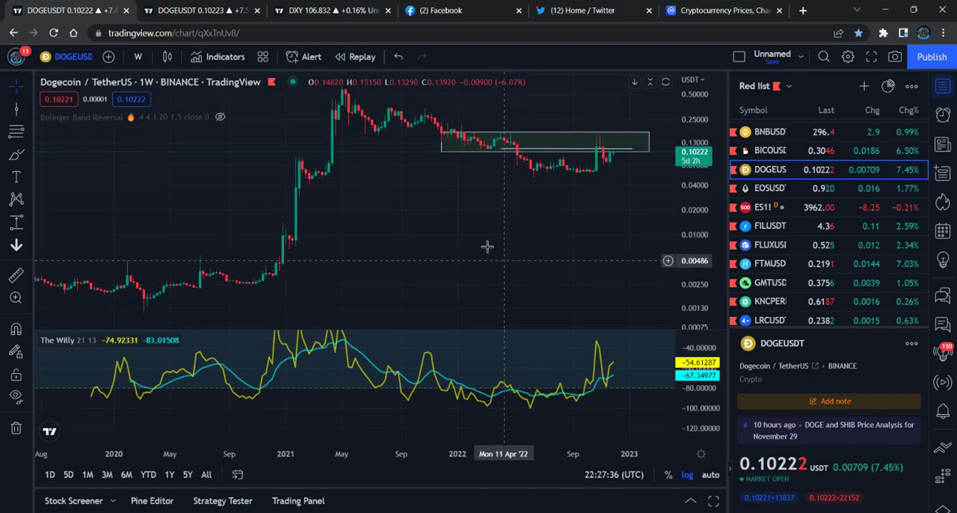
pyautogui.scroll(-1, 463, 284)
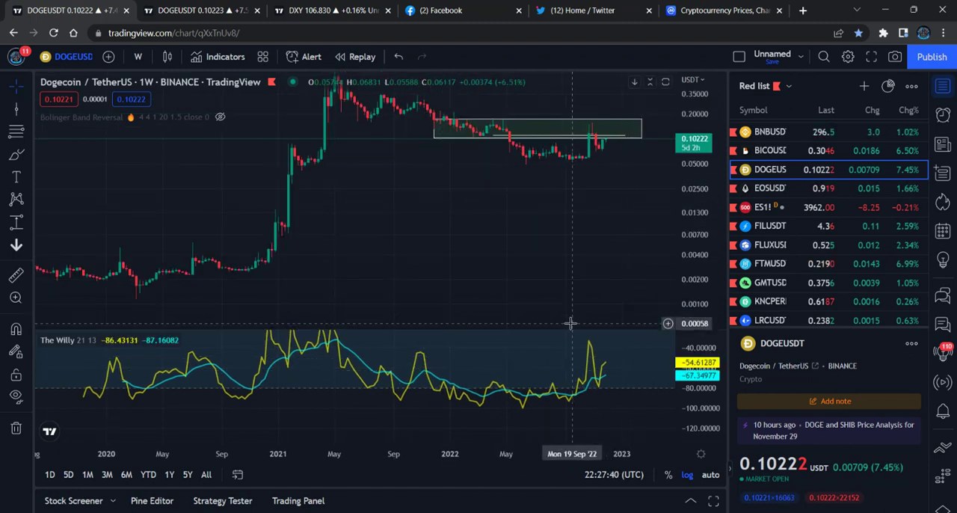
pyautogui.moveTo(569, 329); pyautogui.dragTo(568, 426)
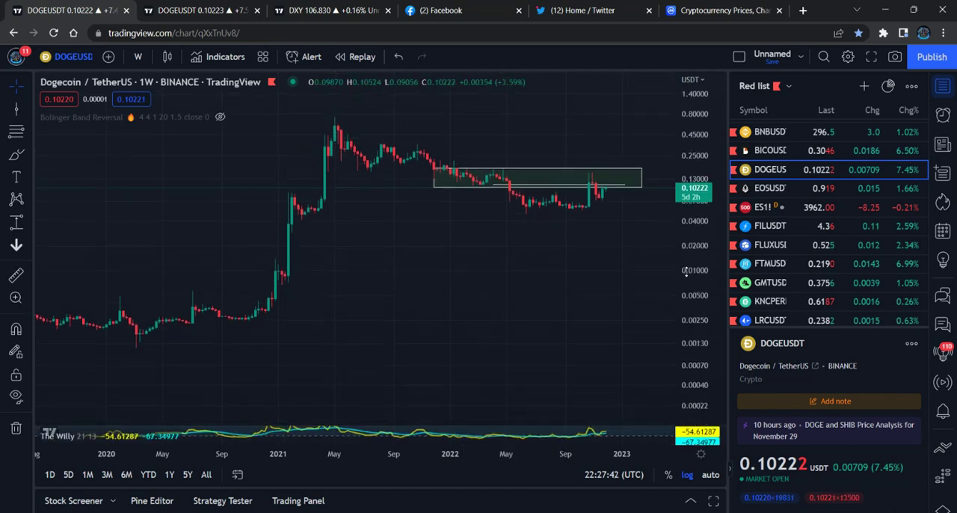
pyautogui.scroll(-2, 419, 247)
pyautogui.scroll(-2, 374, 321)
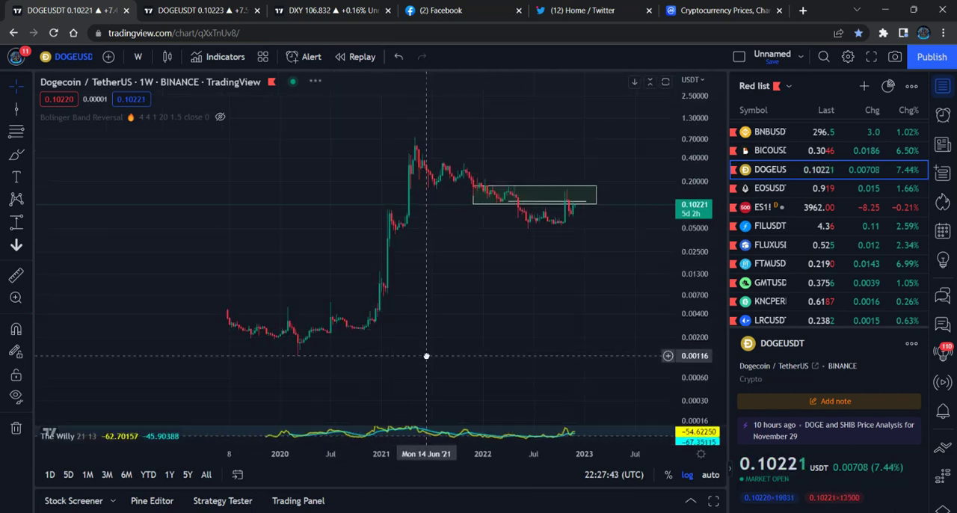
# Step: Draw a Price Range box and move it to start at the recent bottom, reaching about 15.20 (+30748%)
pyautogui.click(16, 222)
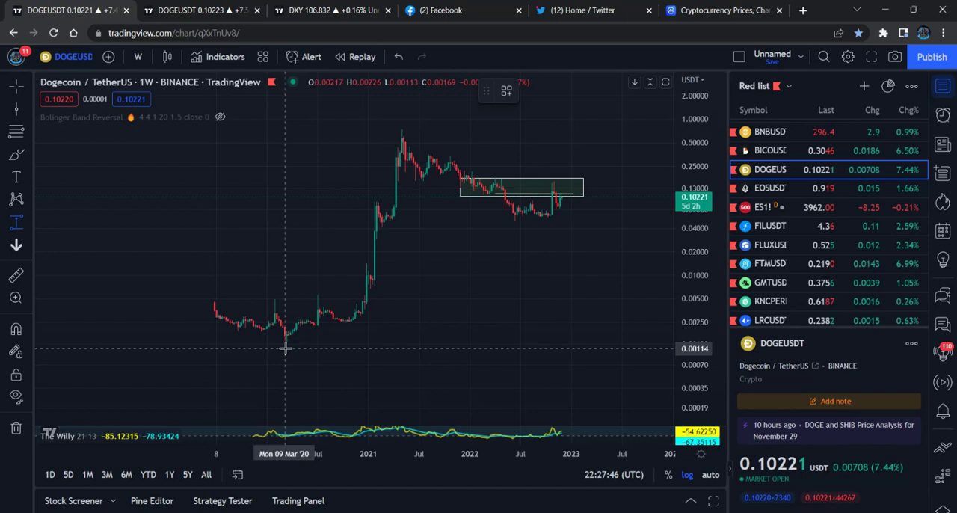
pyautogui.click(347, 323)
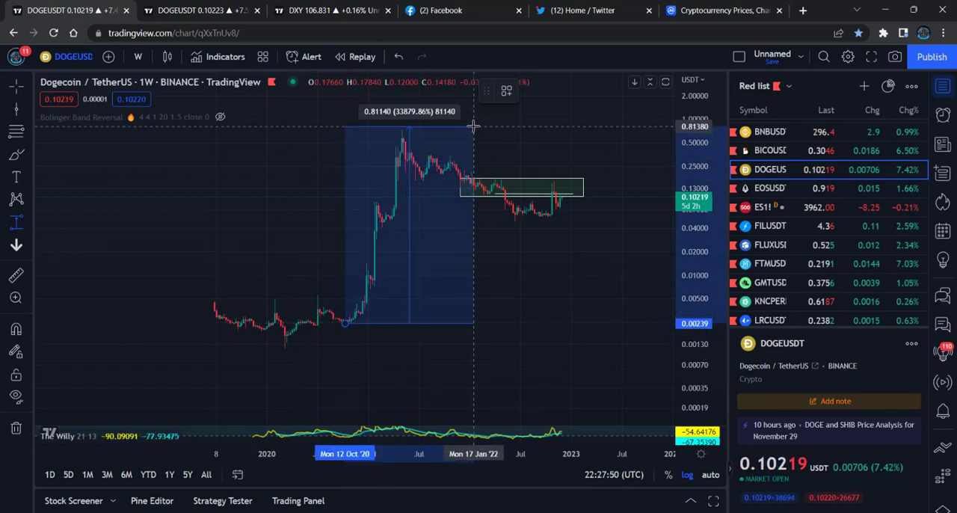
pyautogui.click(473, 130)
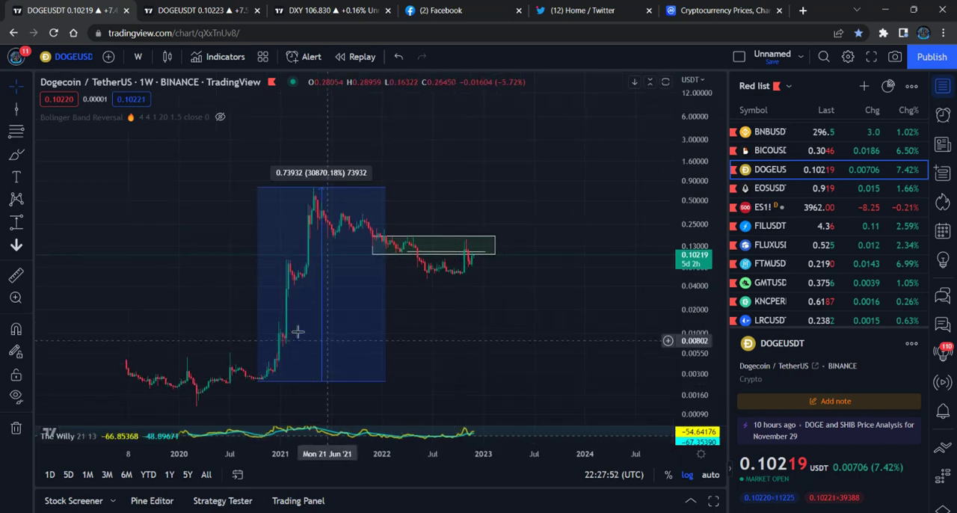
pyautogui.scroll(-3, 419, 299)
pyautogui.moveTo(471, 240)
pyautogui.mouseDown()
pyautogui.moveTo(459, 225)
pyautogui.moveTo(467, 234)
pyautogui.mouseUp()
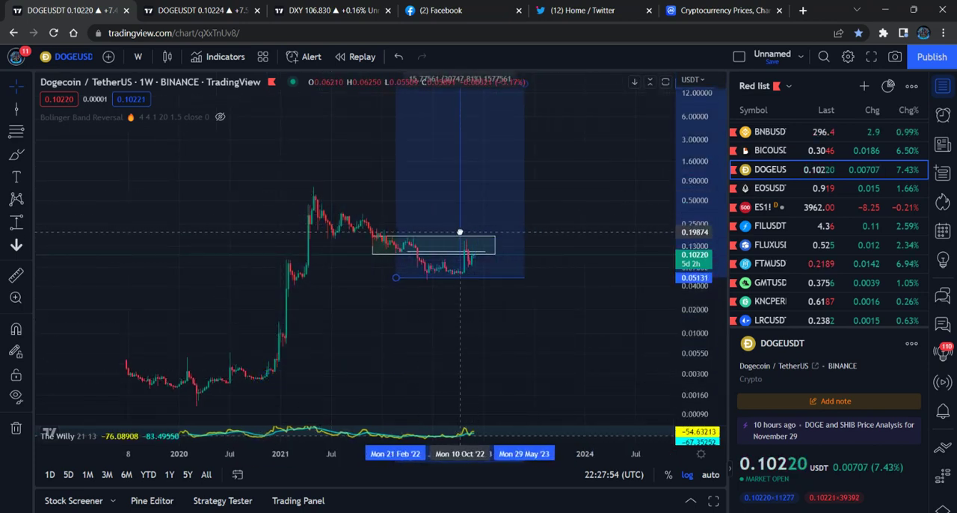
pyautogui.scroll(-3, 523, 224)
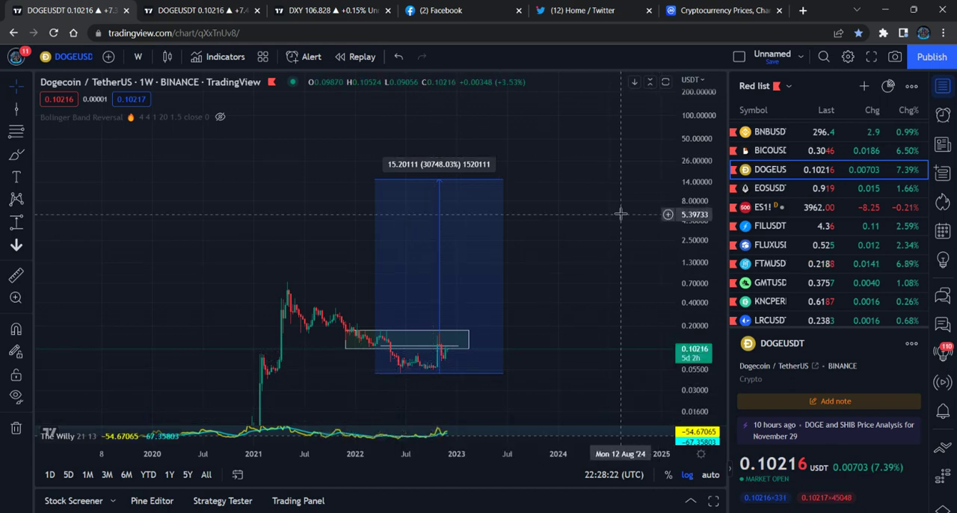
pyautogui.moveTo(439, 164)
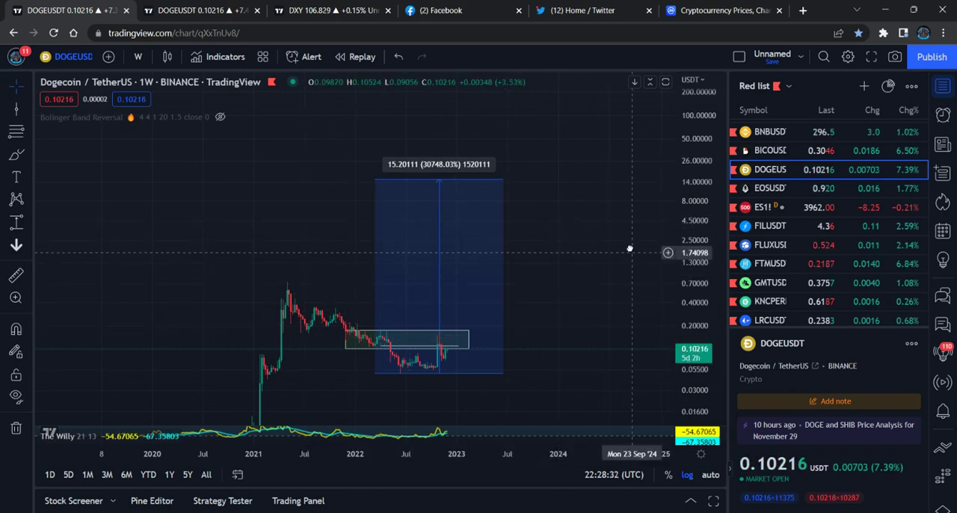
pyautogui.moveTo(636, 254); pyautogui.dragTo(636, 199)
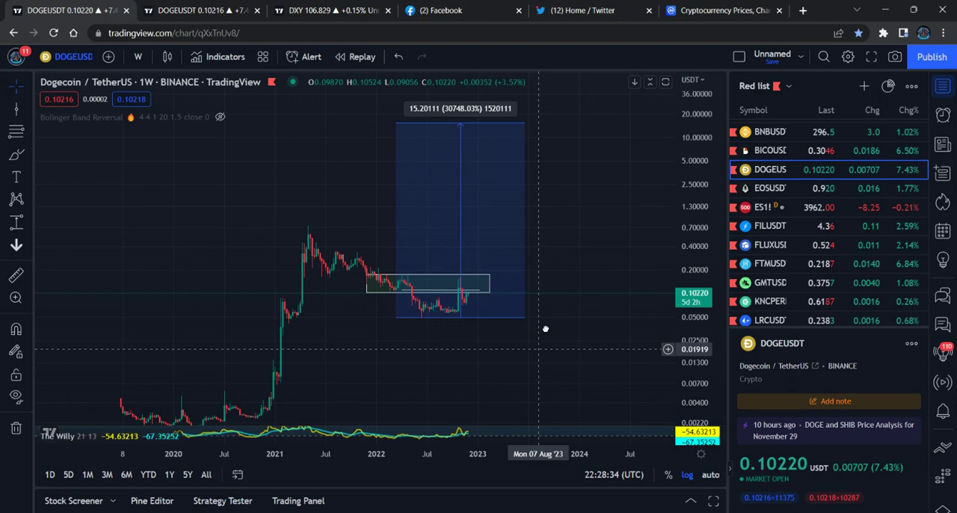
pyautogui.moveTo(553, 322); pyautogui.dragTo(583, 291)
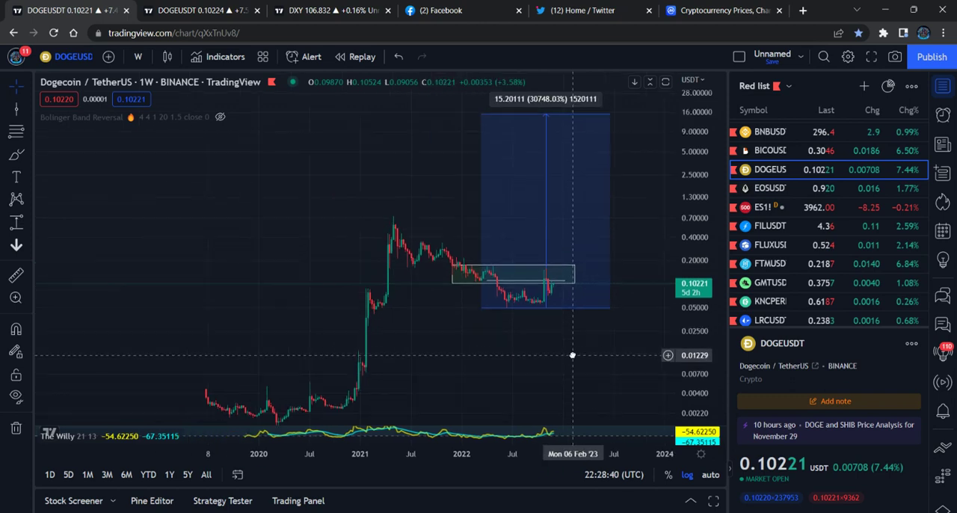
pyautogui.moveTo(541, 297); pyautogui.dragTo(576, 314)
pyautogui.moveTo(561, 352); pyautogui.dragTo(505, 358)
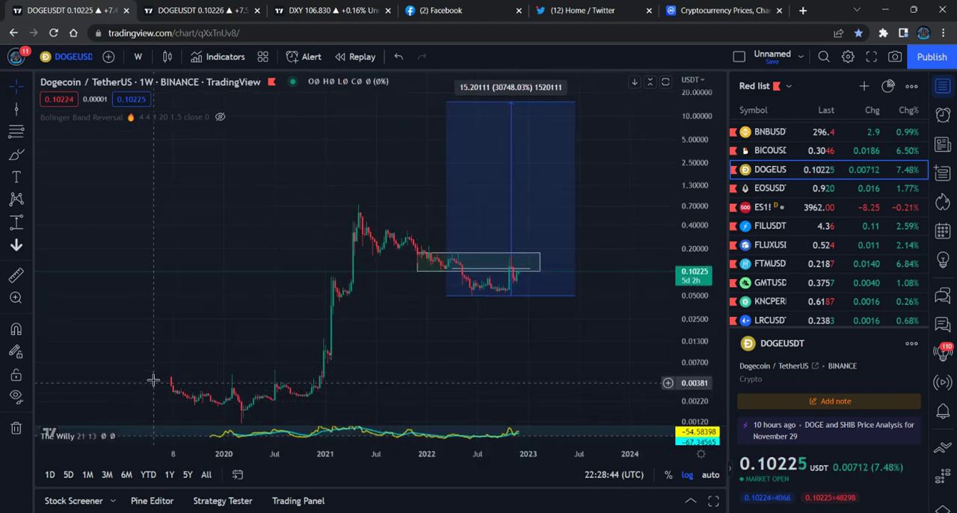
pyautogui.moveTo(423, 333); pyautogui.dragTo(403, 299)
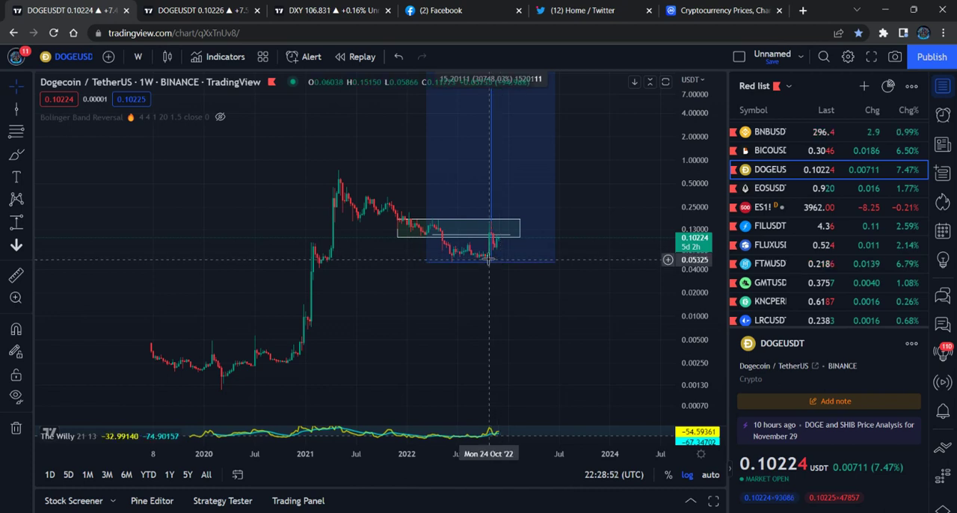
pyautogui.moveTo(492, 336); pyautogui.dragTo(455, 355)
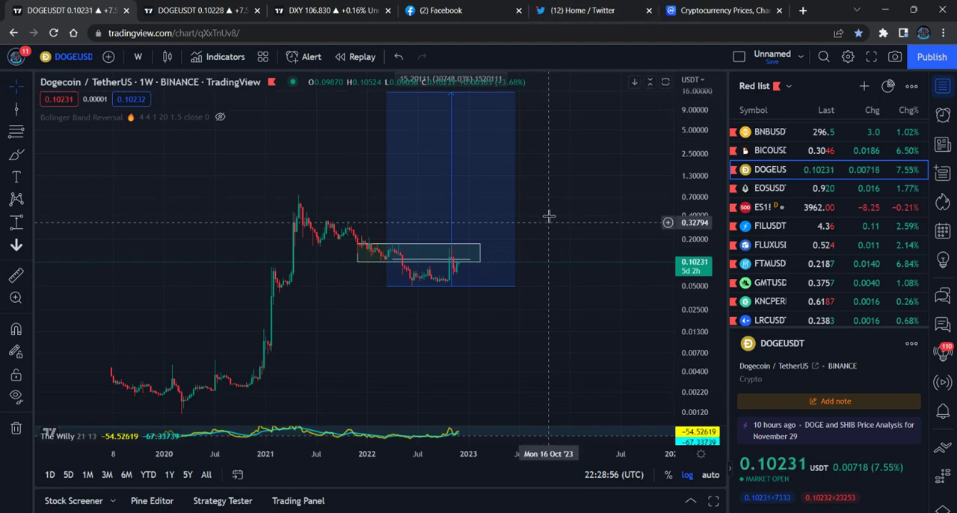
pyautogui.moveTo(574, 193); pyautogui.dragTo(555, 206)
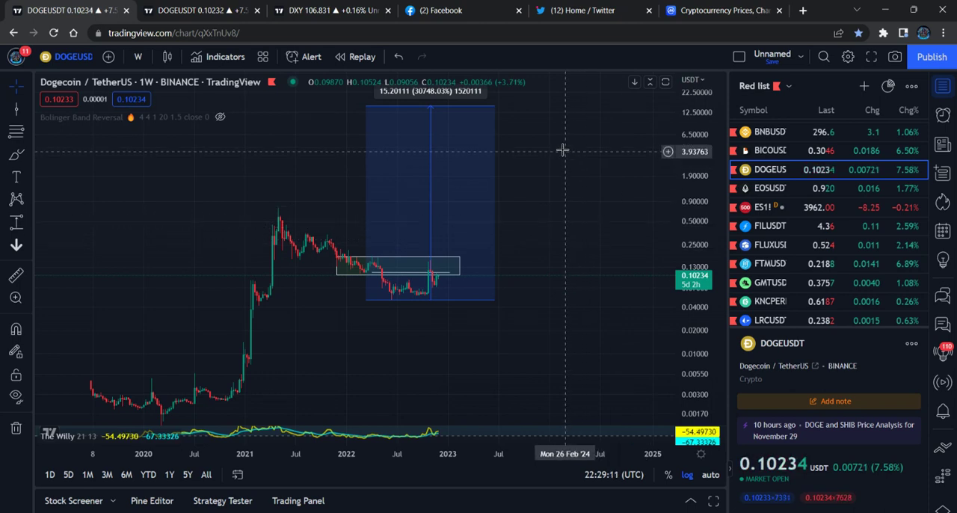
pyautogui.click(443, 10)
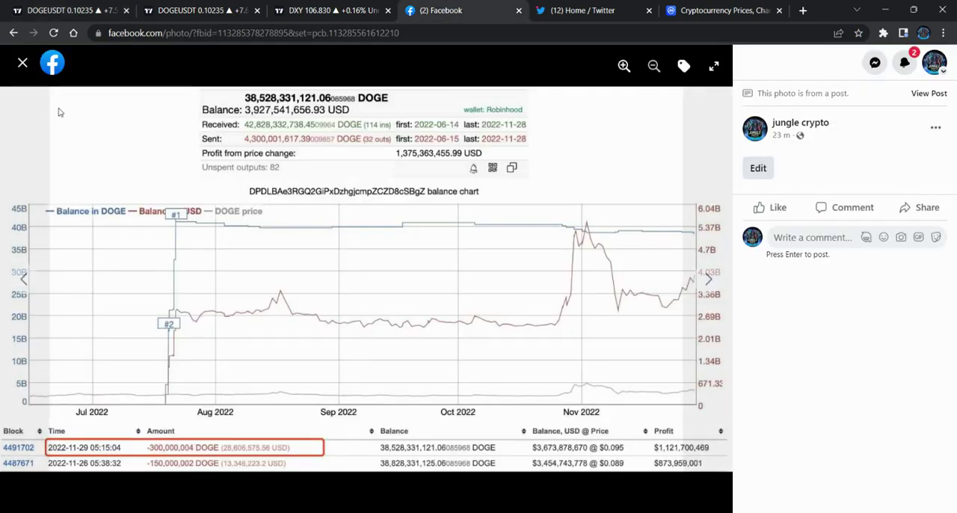
pyautogui.click(22, 63)
pyautogui.scroll(5, 477, 265)
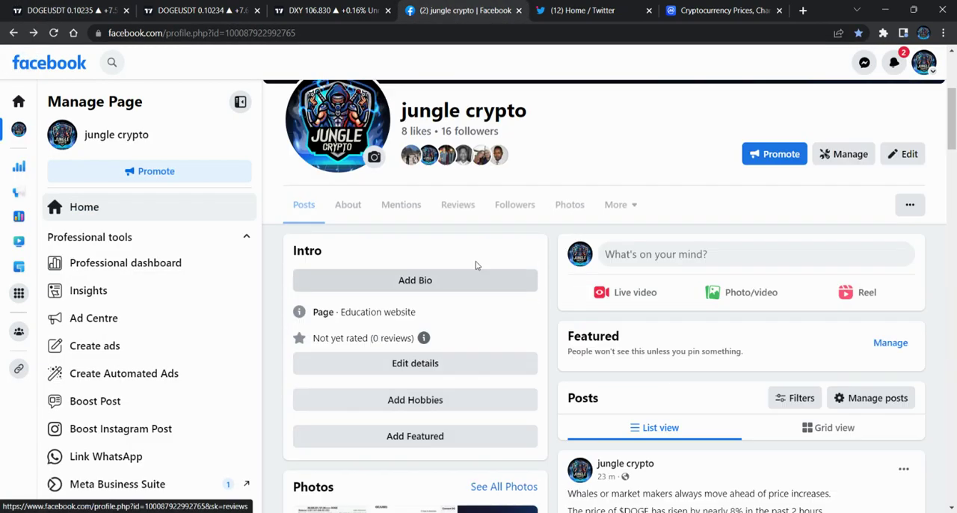
pyautogui.scroll(5, 477, 265)
pyautogui.scroll(-3, 488, 342)
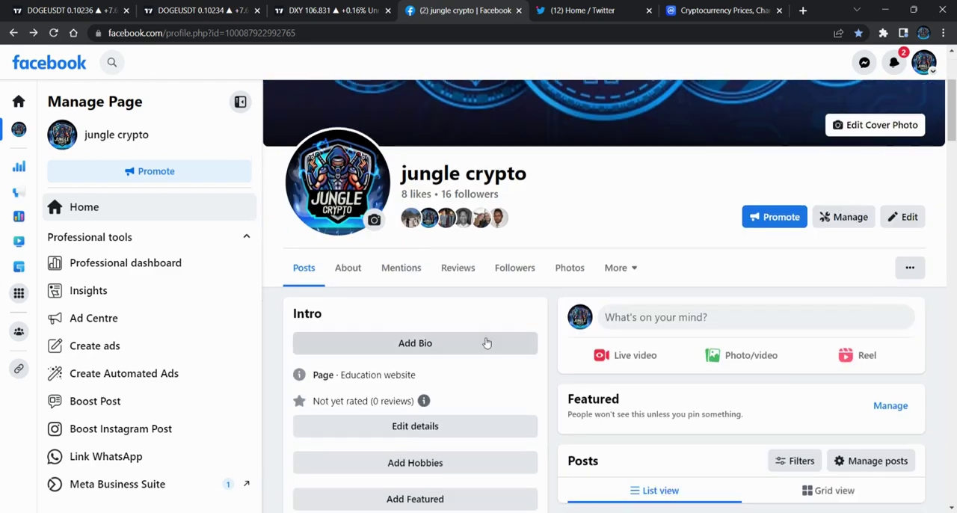
pyautogui.click(74, 10)
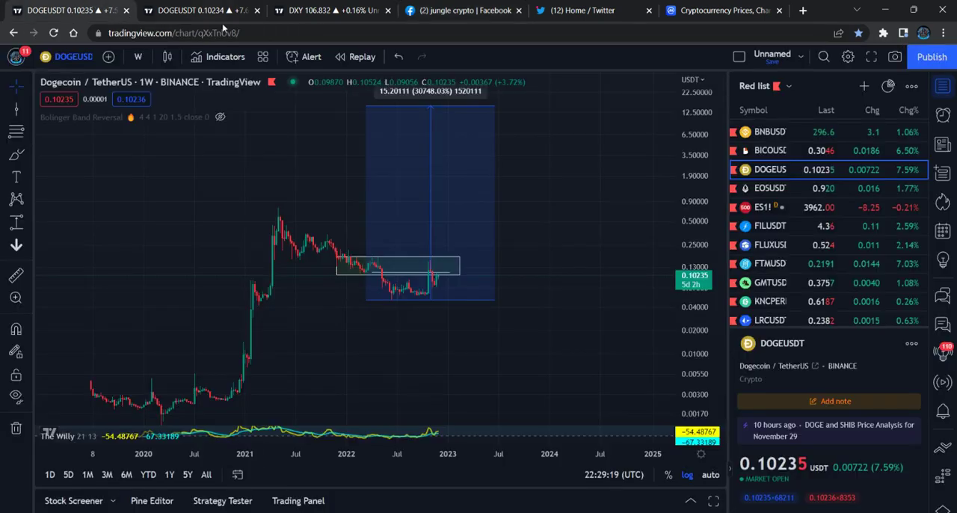